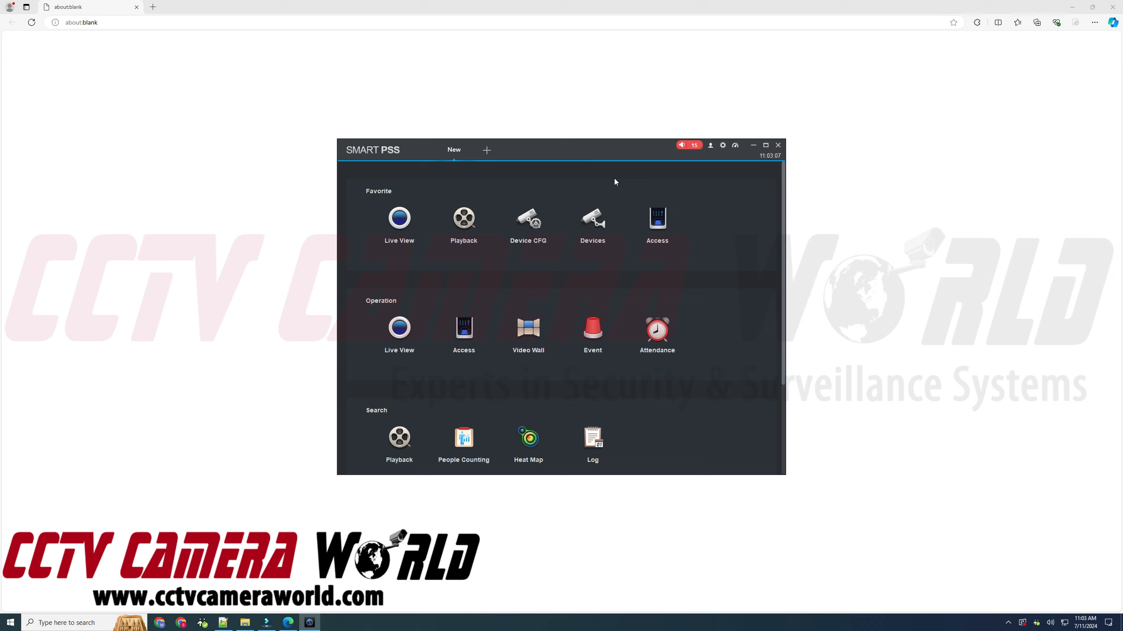
- Load the NVR web interface at 192.168.1.101 in Microsoft Edge
{"action": "mouse_move", "coordinate": [515, 150]}
{"action": "left_mouse_down"}
{"action": "mouse_move", "coordinate": [575, 155]}
{"action": "mouse_move", "coordinate": [524, 128]}
{"action": "mouse_move", "coordinate": [463, 145]}
{"action": "mouse_move", "coordinate": [505, 144]}
{"action": "left_mouse_up"}
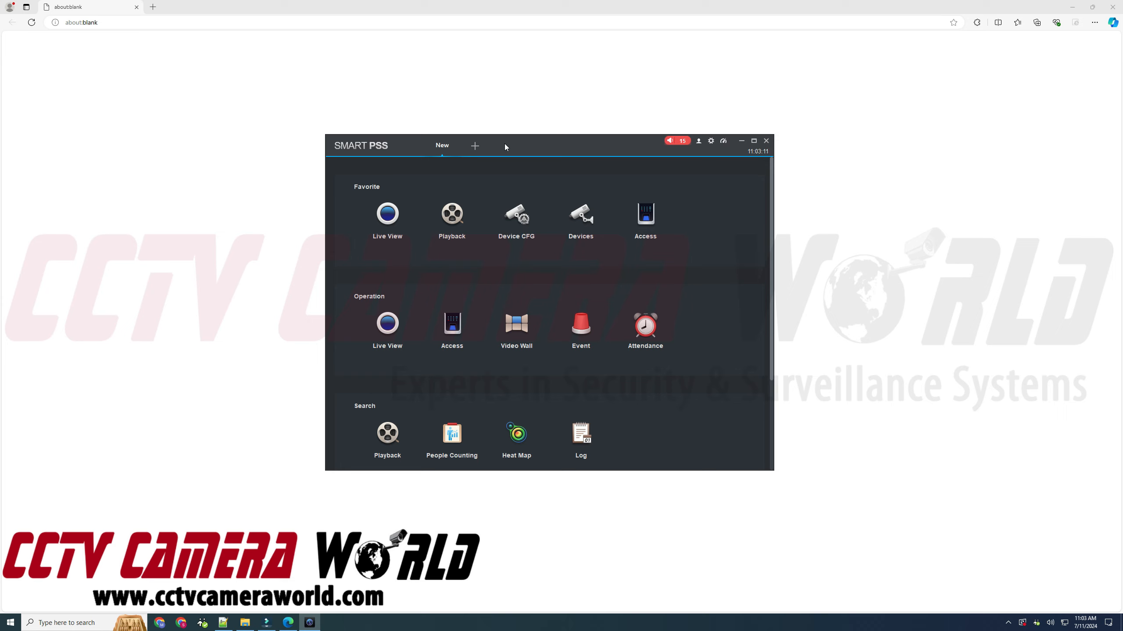
{"action": "left_click", "coordinate": [240, 47]}
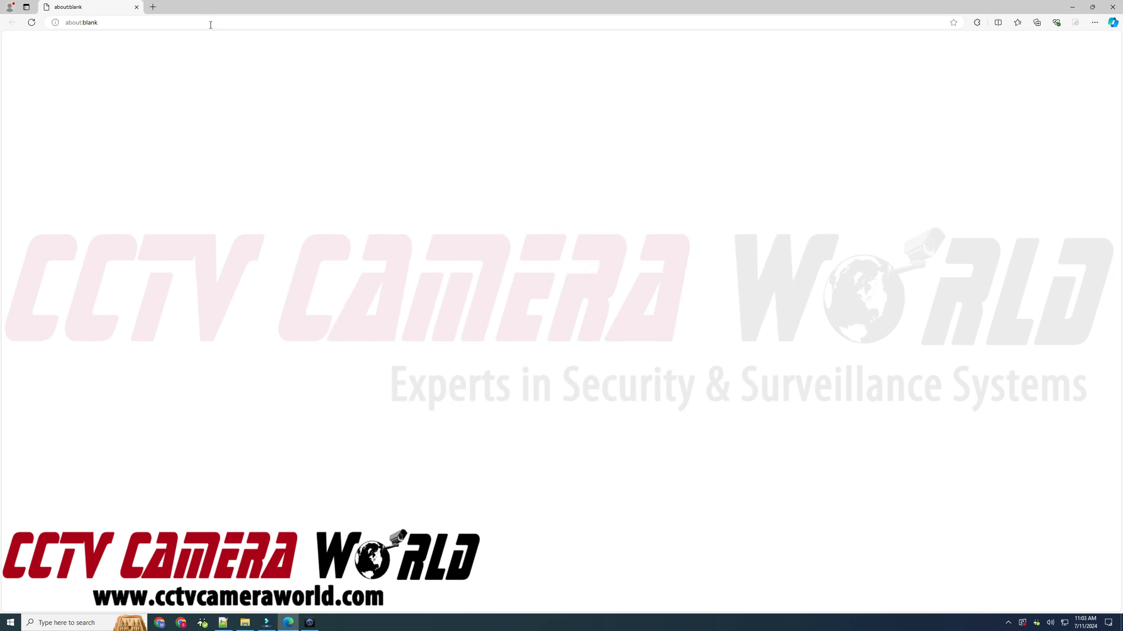
{"action": "left_click", "coordinate": [211, 25]}
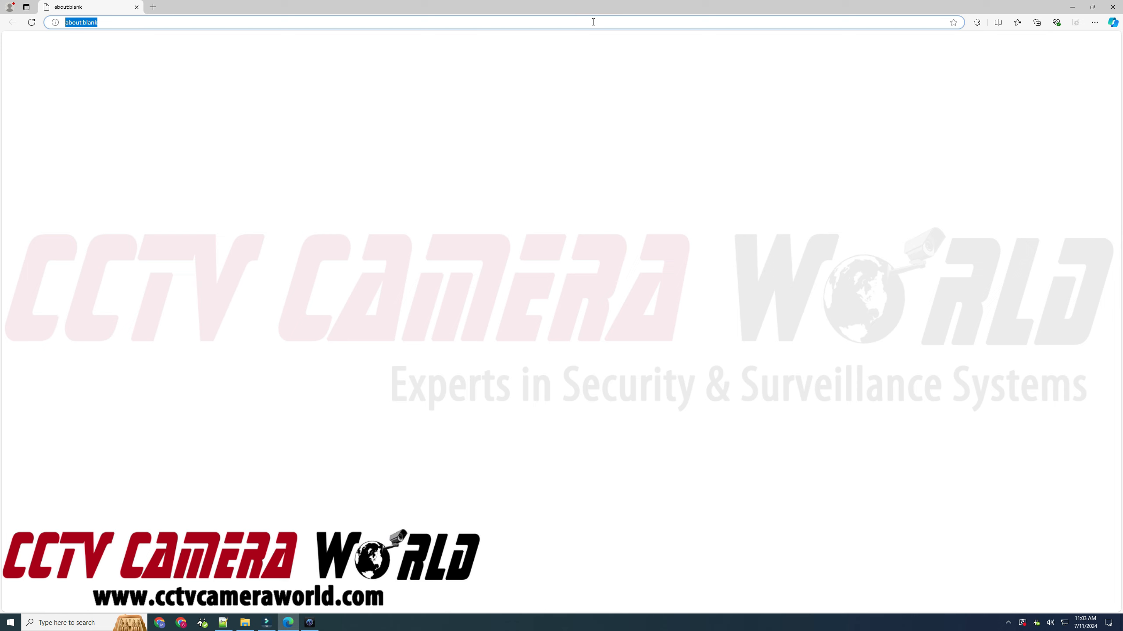
{"action": "type", "text": "192.168."}
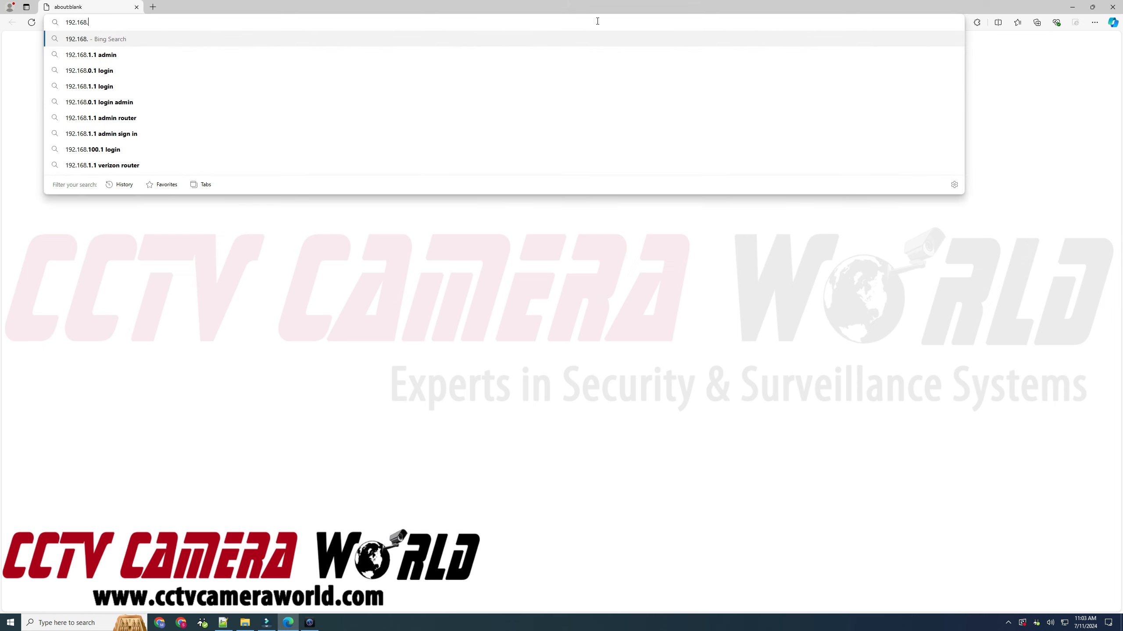
{"action": "type", "text": "1.101"}
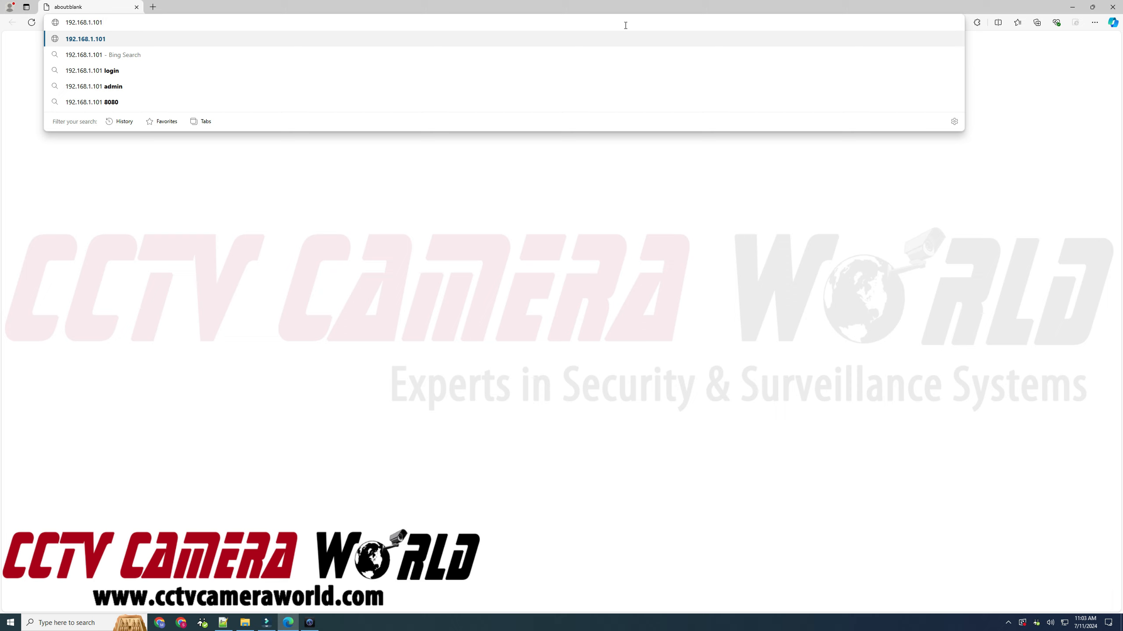
{"action": "left_click", "coordinate": [671, 44]}
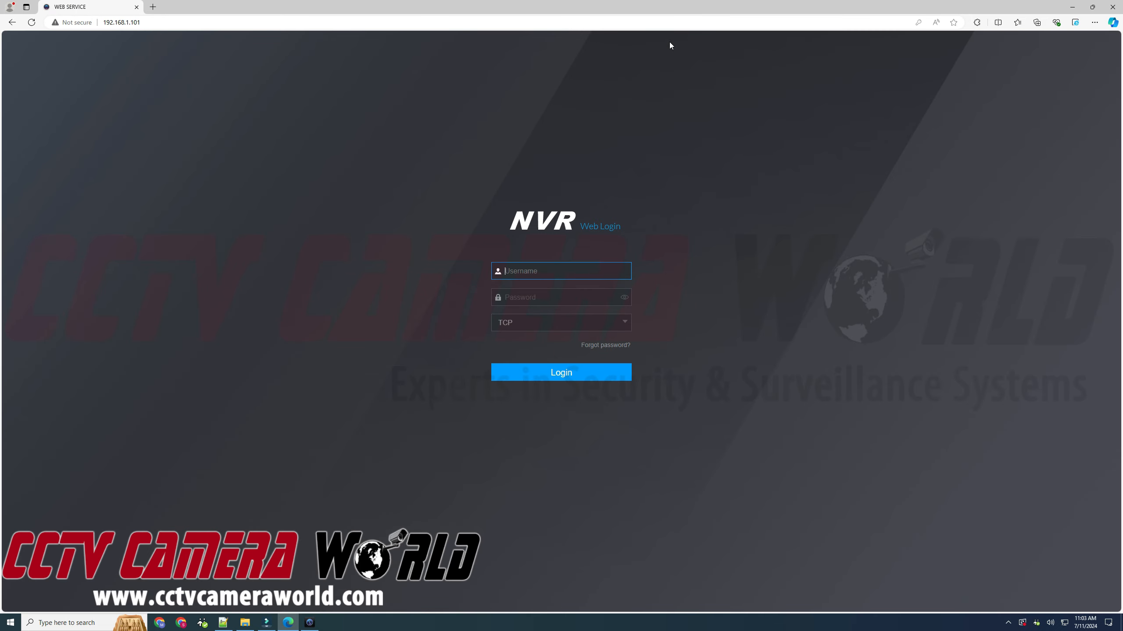
- Log in to the NVR web service with the administrator username and password
{"action": "type", "text": "admin"}
{"action": "key", "text": "Tab"}
{"action": "type", "text": "a"}
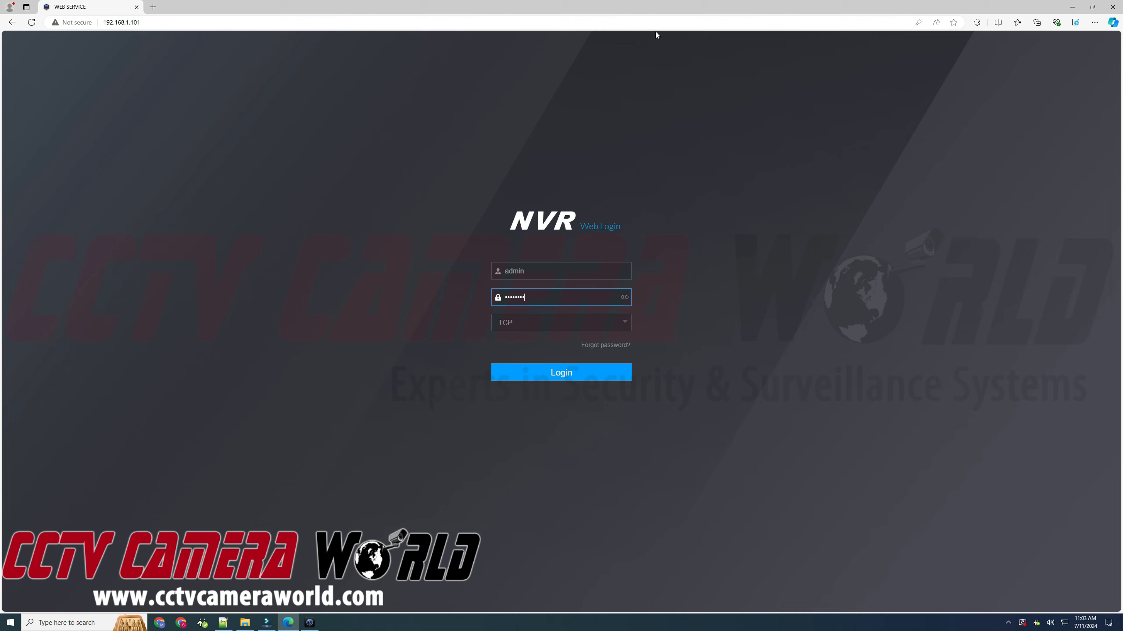
{"action": "left_click", "coordinate": [583, 376]}
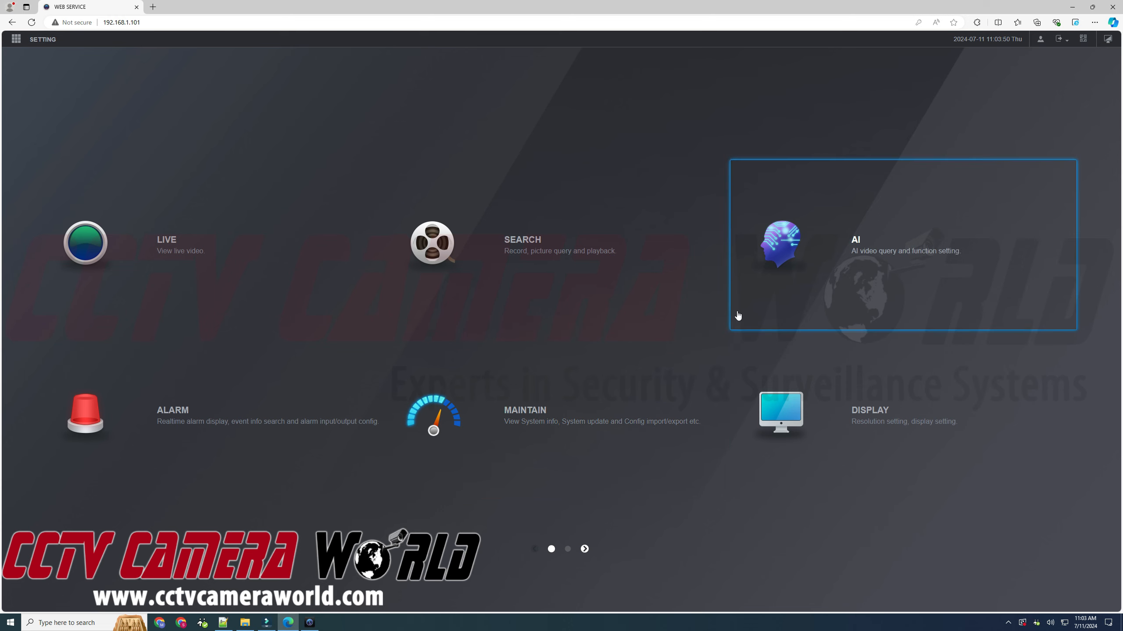
- Go to AI > Parameters > Smart Plan for channel 1
{"action": "left_click", "coordinate": [801, 289]}
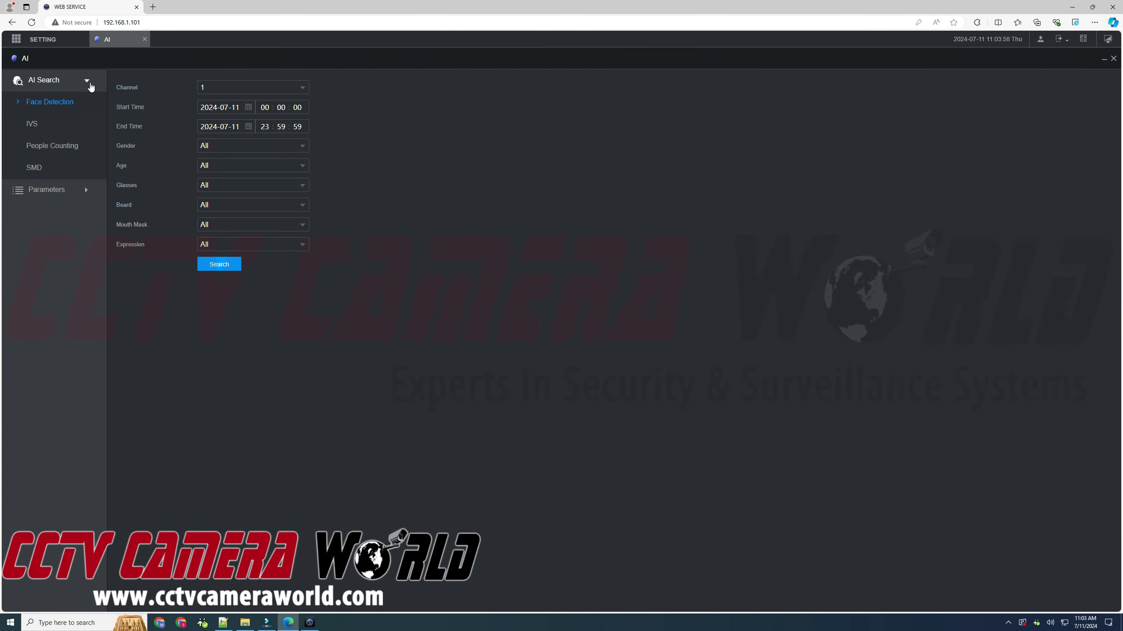
{"action": "left_click", "coordinate": [89, 192]}
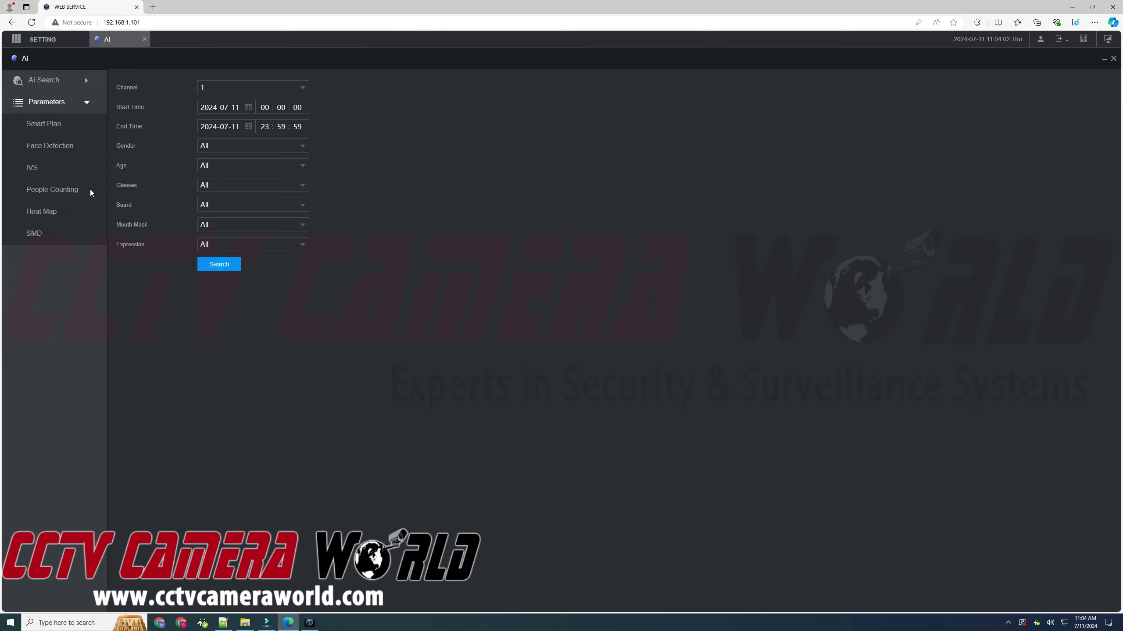
{"action": "left_click", "coordinate": [72, 125]}
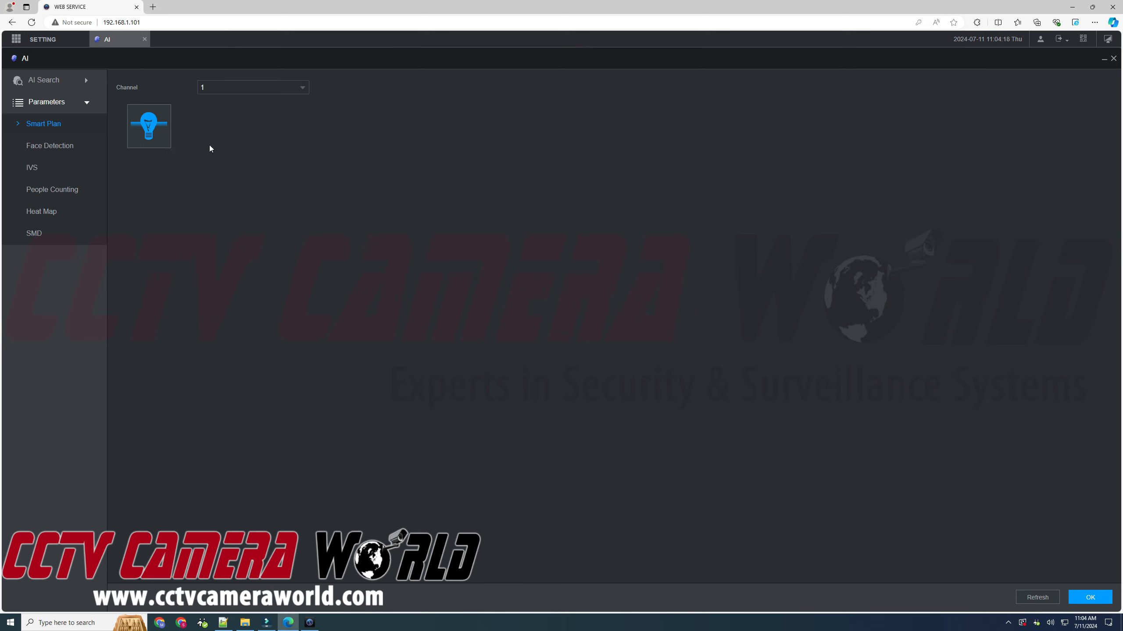
- In channel 1's IVS plan, delete the Intrusion rule and add a new Tripwire rule
{"action": "left_click", "coordinate": [74, 172]}
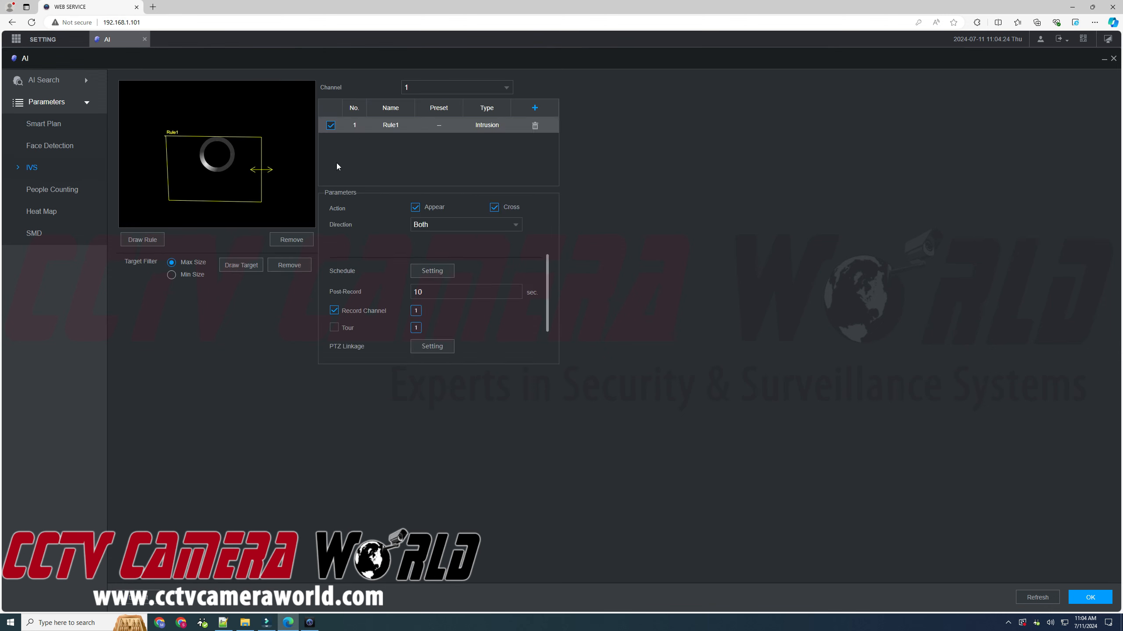
{"action": "left_click", "coordinate": [536, 125]}
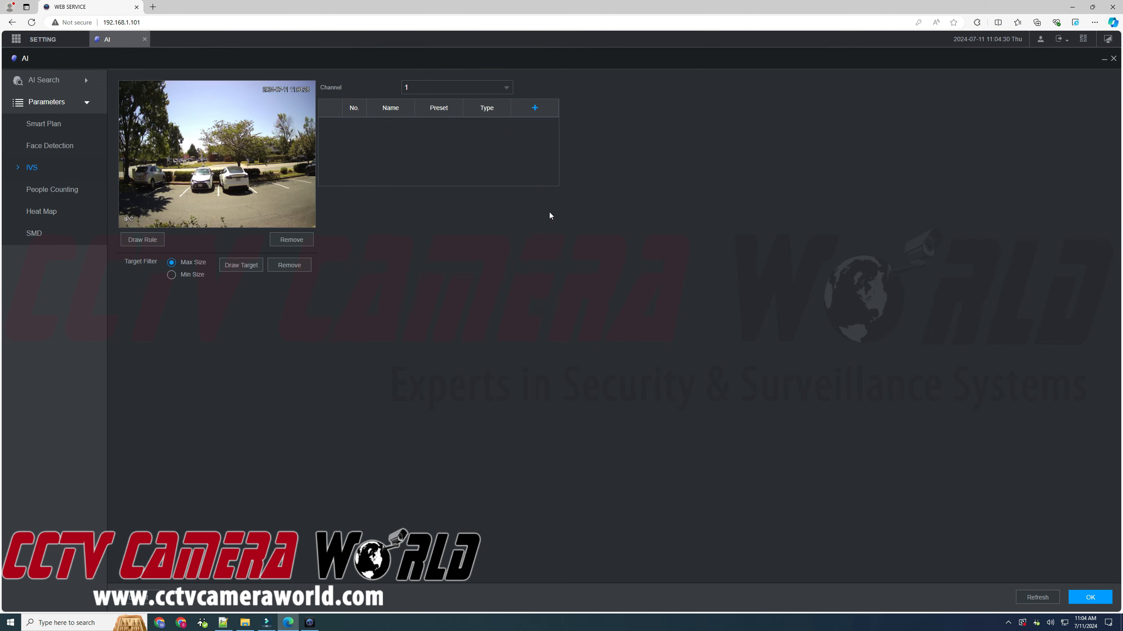
{"action": "left_click", "coordinate": [535, 109]}
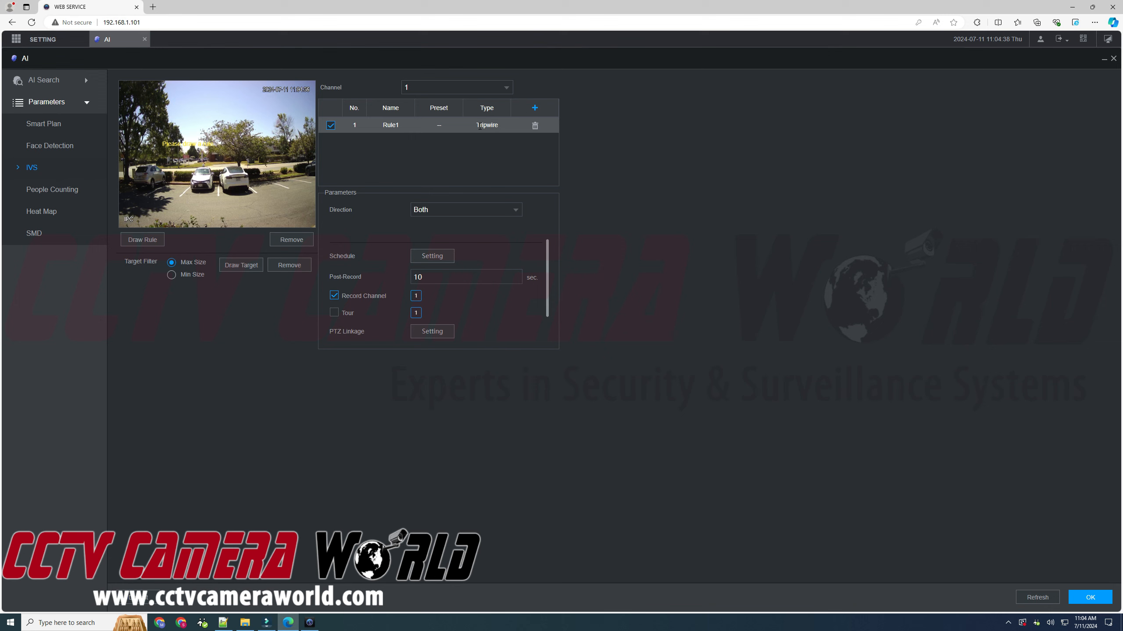
- Confirm the name Rule1, draw its tripwire line on the camera preview, and review the linkage settings
{"action": "double_click", "coordinate": [387, 127]}
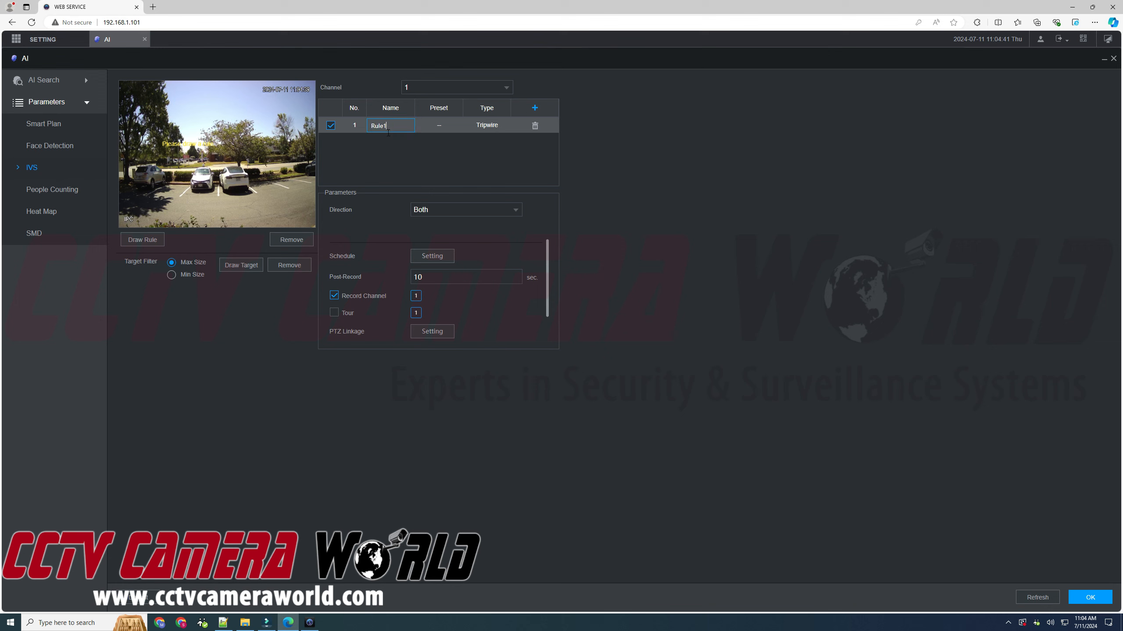
{"action": "left_click", "coordinate": [420, 161]}
{"action": "left_click", "coordinate": [217, 145]}
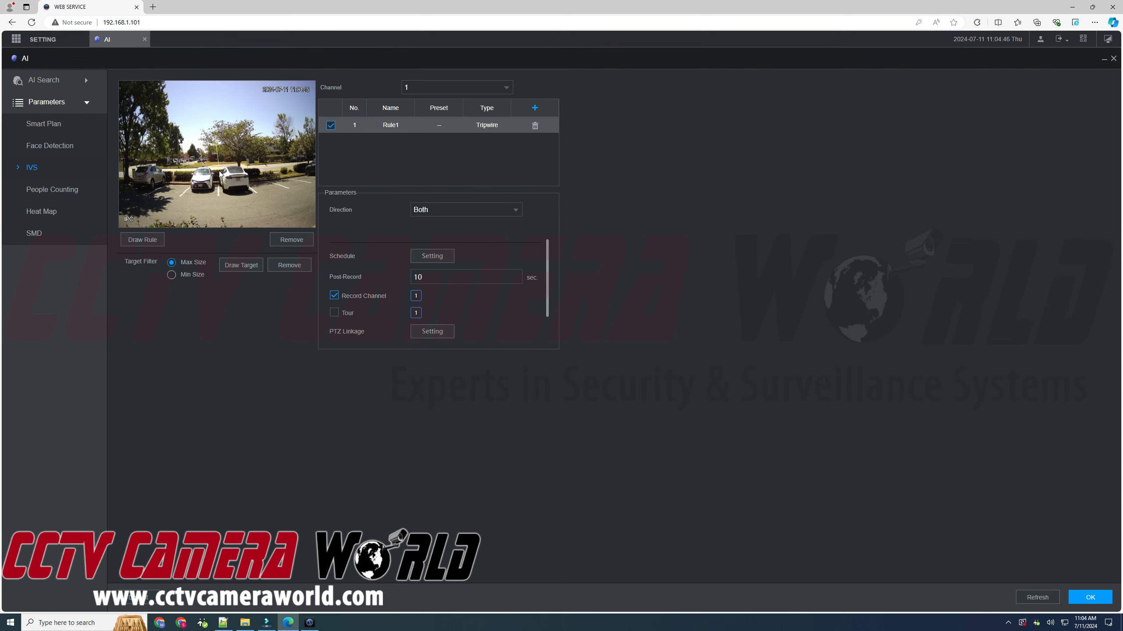
{"action": "right_click", "coordinate": [231, 193]}
{"action": "scroll", "coordinate": [474, 277], "scroll_direction": "down", "scroll_amount": 2}
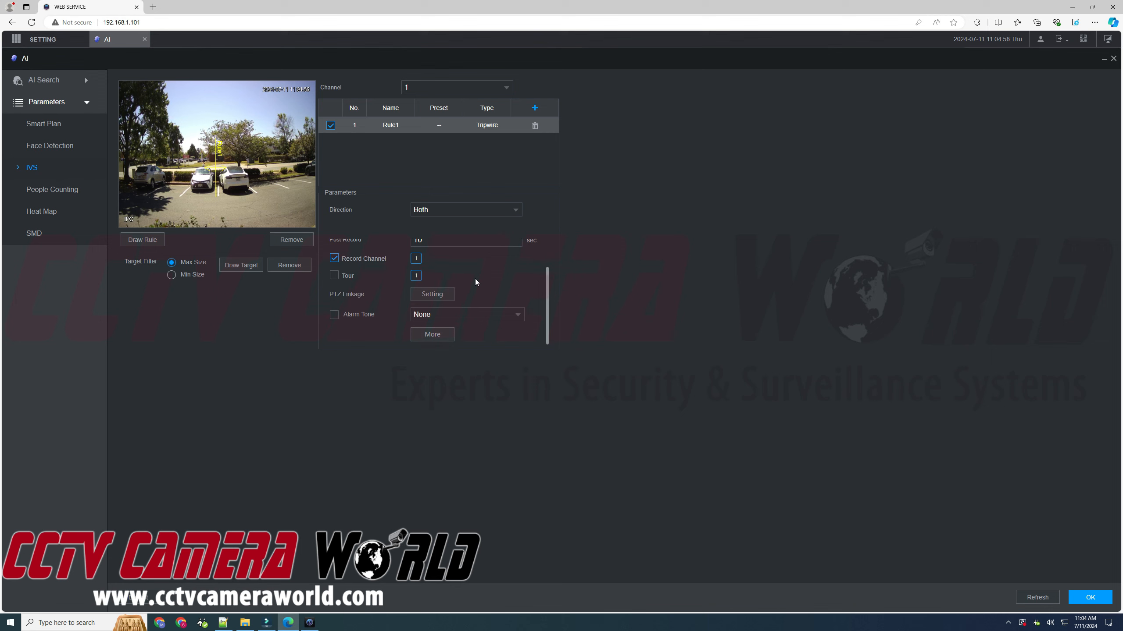
{"action": "scroll", "coordinate": [485, 285], "scroll_direction": "up", "scroll_amount": 2}
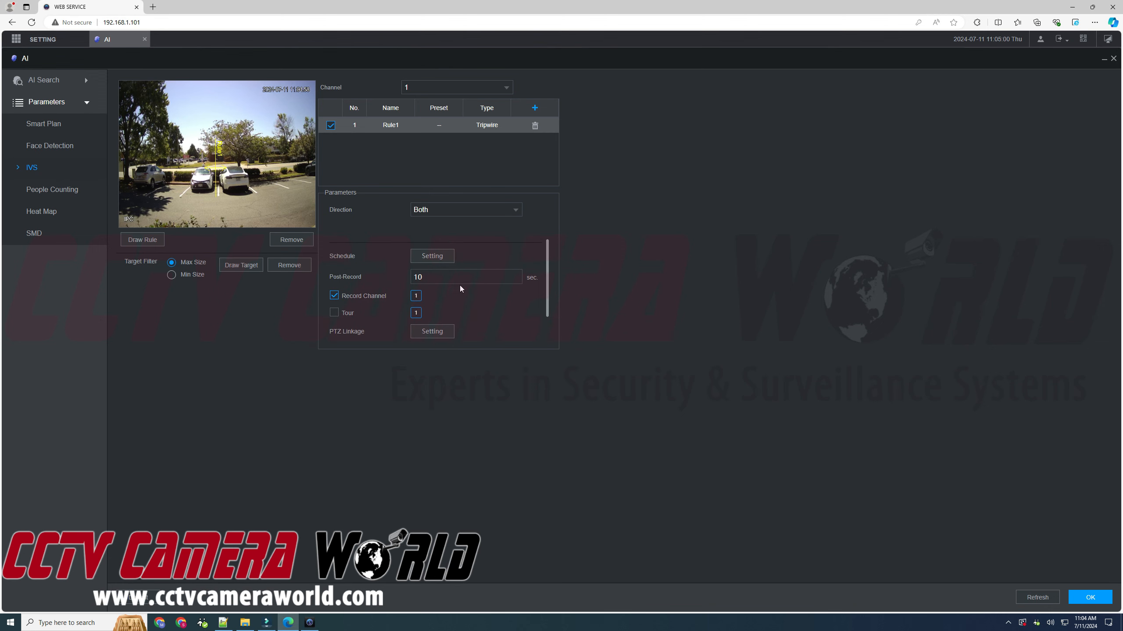
{"action": "scroll", "coordinate": [469, 294], "scroll_direction": "down", "scroll_amount": 2}
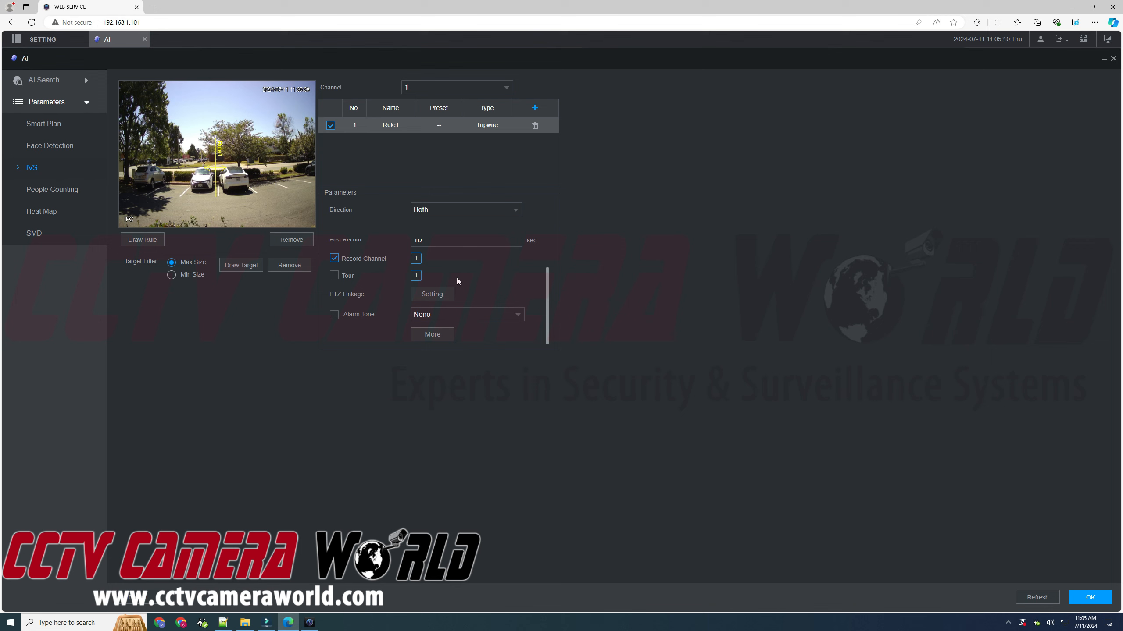
{"action": "scroll", "coordinate": [457, 281], "scroll_direction": "up", "scroll_amount": 2}
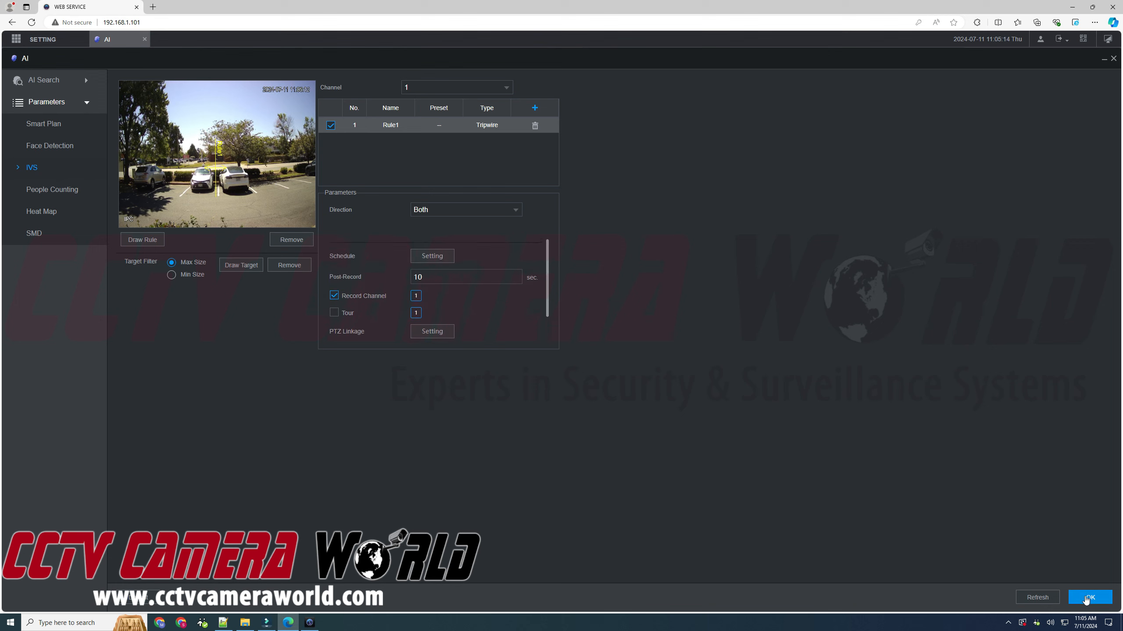
{"action": "scroll", "coordinate": [444, 344], "scroll_direction": "down", "scroll_amount": 2}
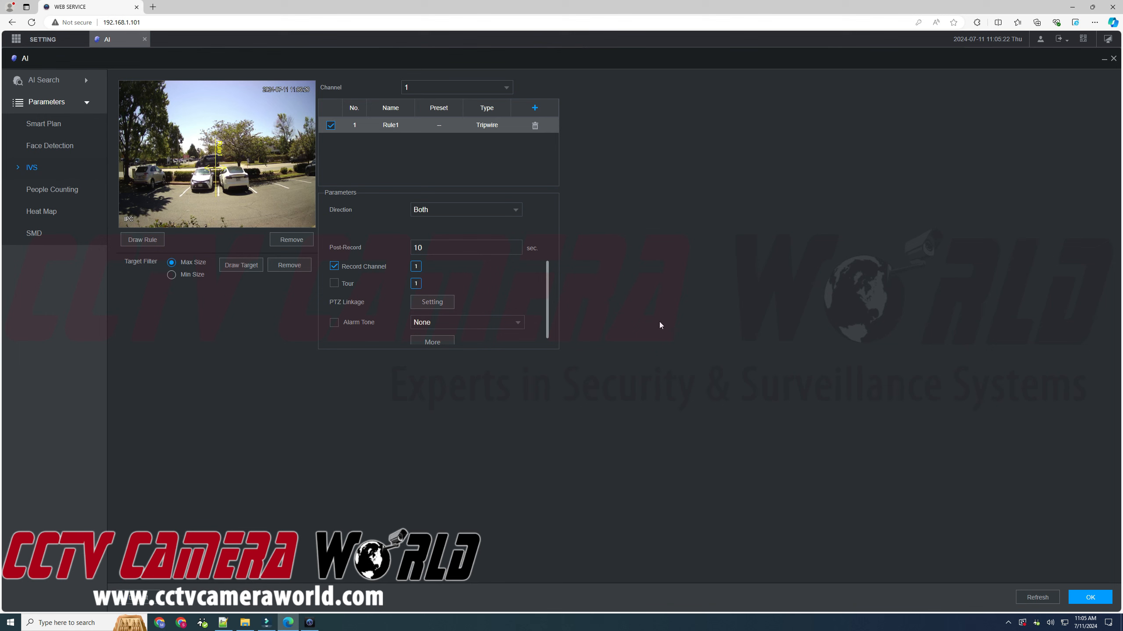
{"action": "scroll", "coordinate": [435, 314], "scroll_direction": "down", "scroll_amount": 1}
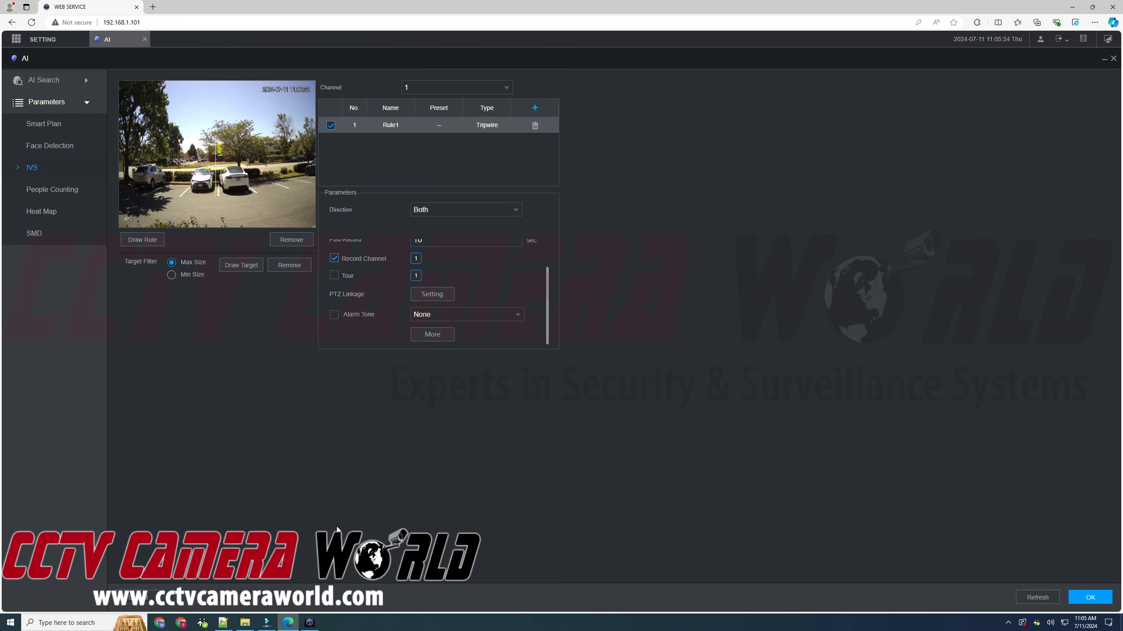
- Bring SmartPSS forward and resize it larger to reveal the Configuration shortcuts
{"action": "left_click", "coordinate": [311, 623]}
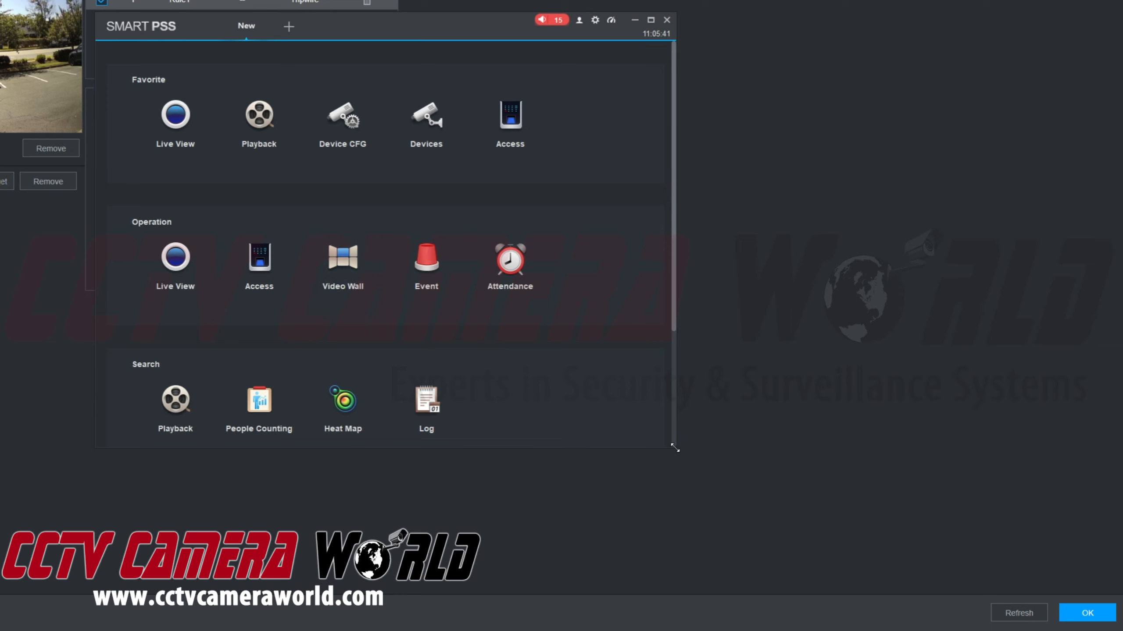
{"action": "left_click_drag", "start_coordinate": [678, 451], "coordinate": [878, 609]}
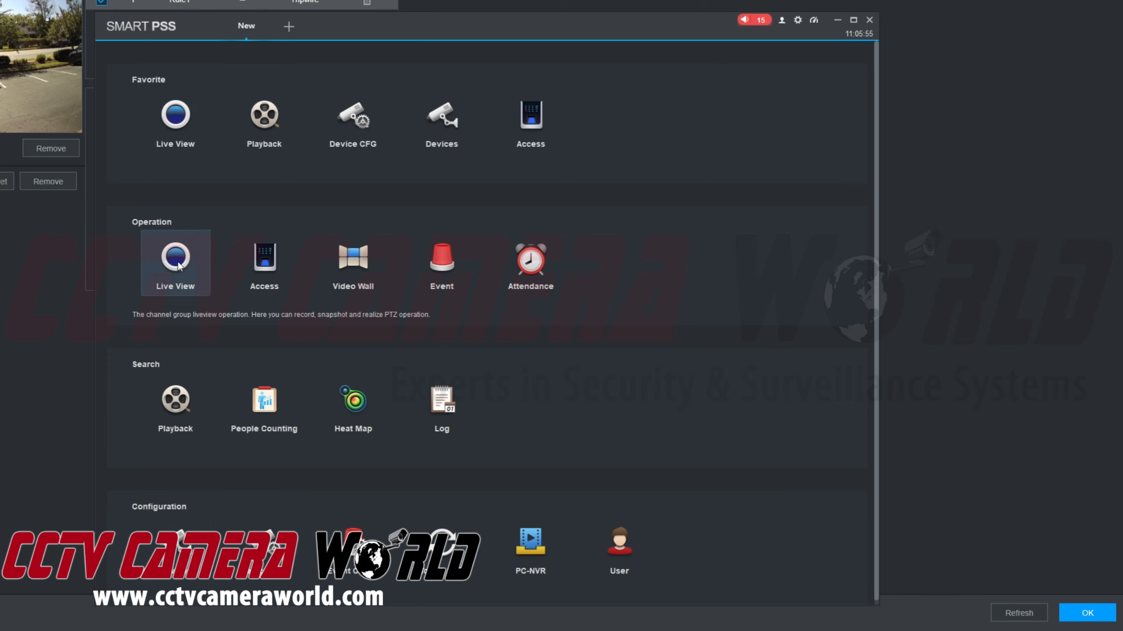
- Open Live View and log out of device 101 in the Office group
{"action": "left_click", "coordinate": [189, 273]}
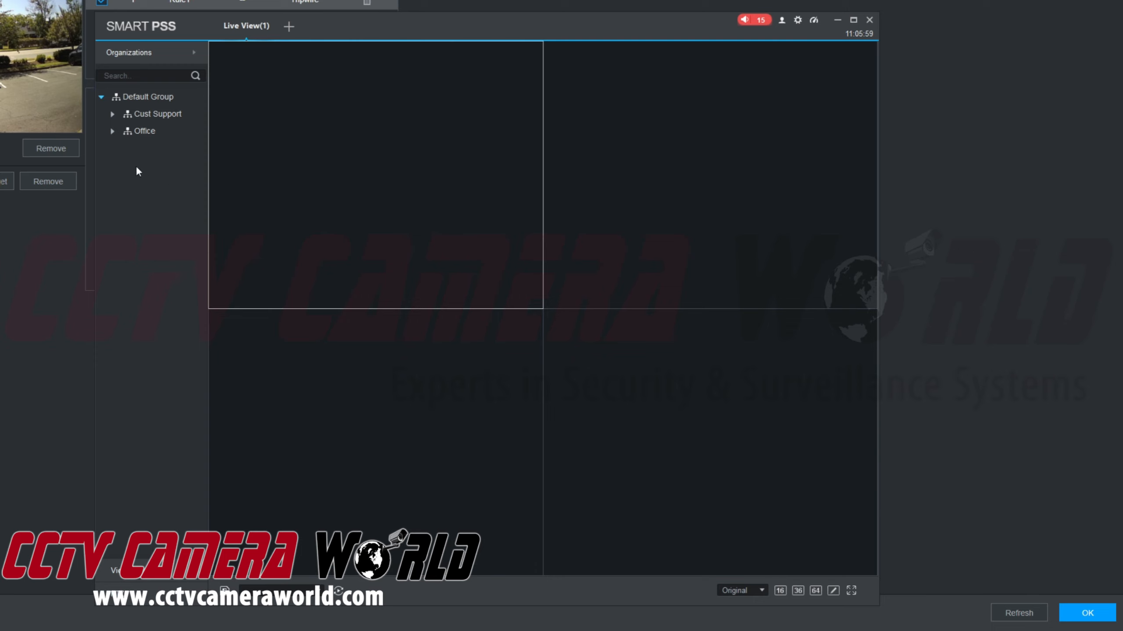
{"action": "left_click", "coordinate": [113, 131]}
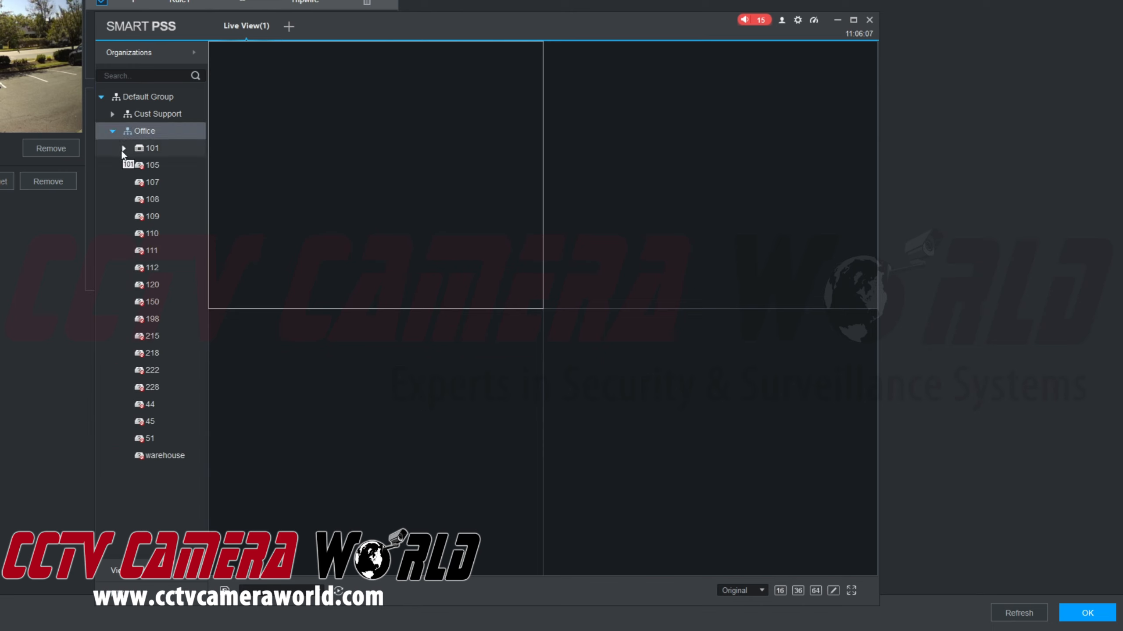
{"action": "right_click", "coordinate": [145, 150]}
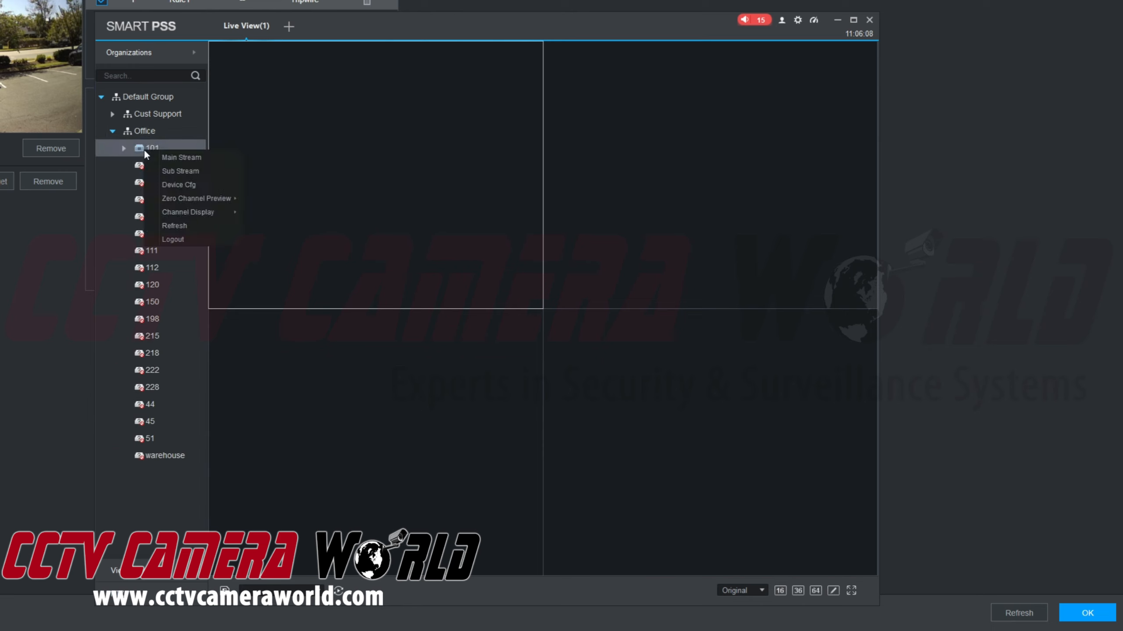
{"action": "left_click", "coordinate": [184, 237]}
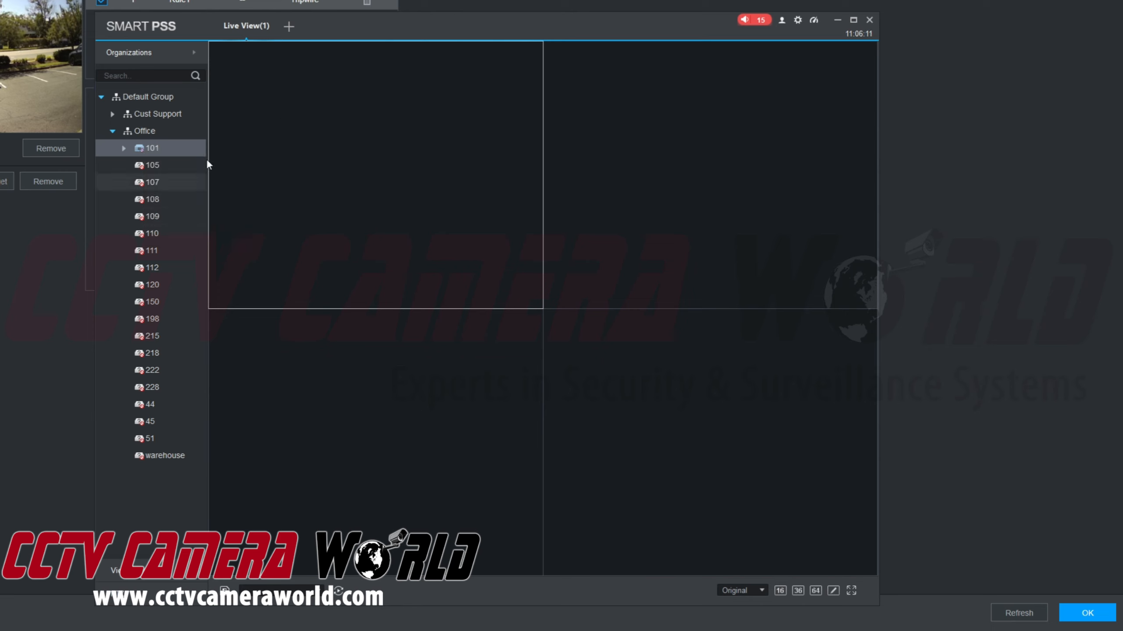
{"action": "left_click", "coordinate": [124, 149]}
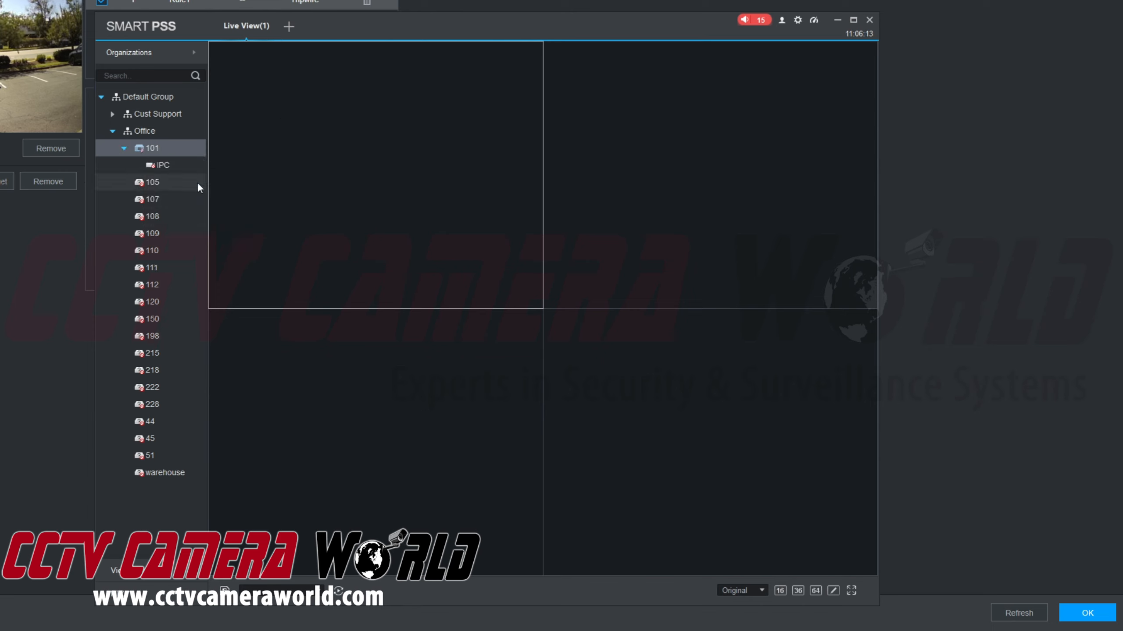
{"action": "left_click", "coordinate": [124, 148]}
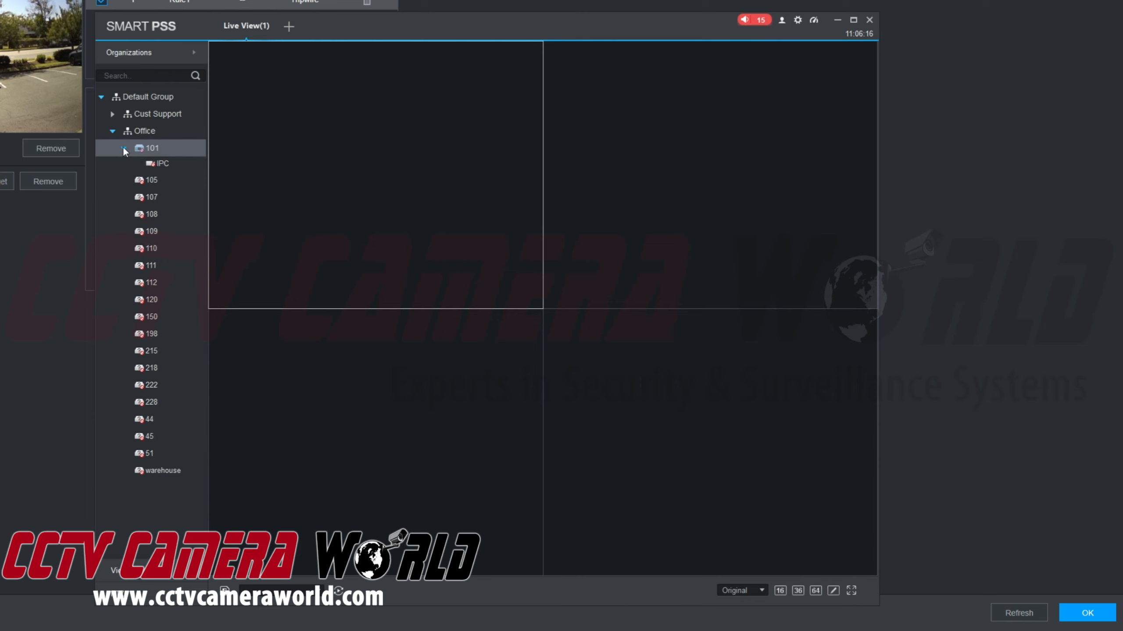
- Log device 101 back in and expand it to reveal its IPC camera
{"action": "right_click", "coordinate": [154, 149]}
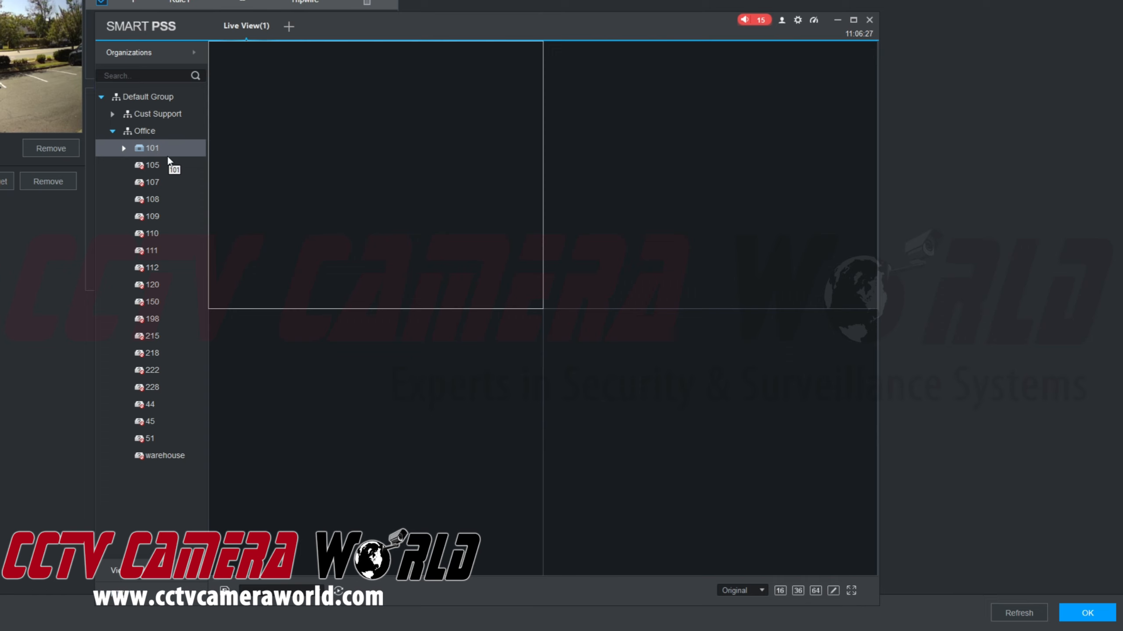
{"action": "right_click", "coordinate": [167, 155]}
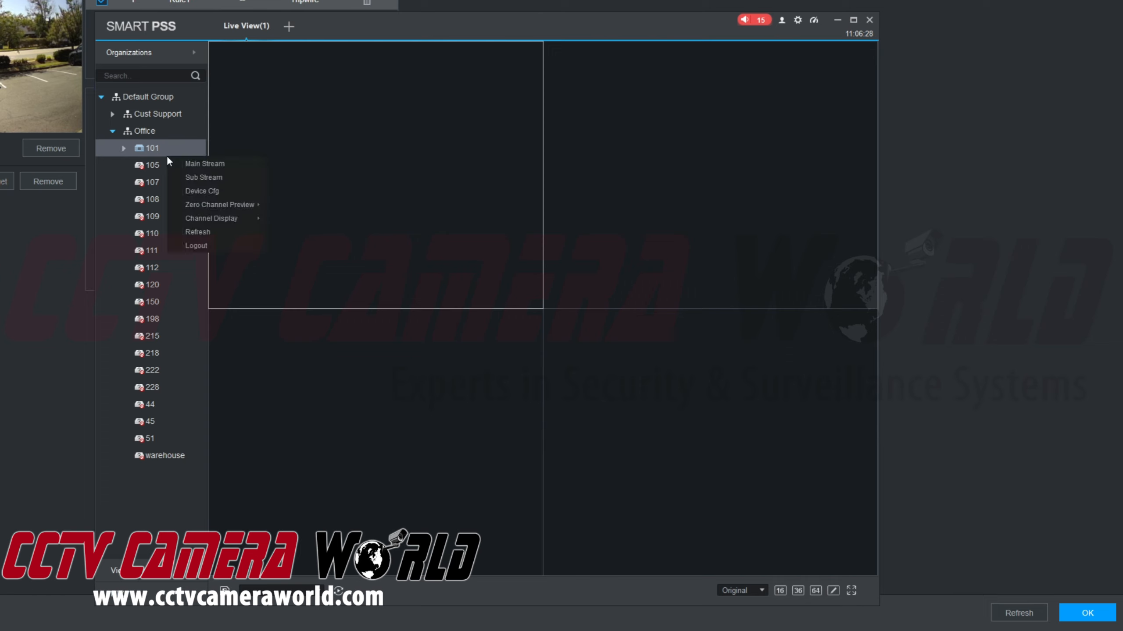
{"action": "left_click", "coordinate": [143, 149]}
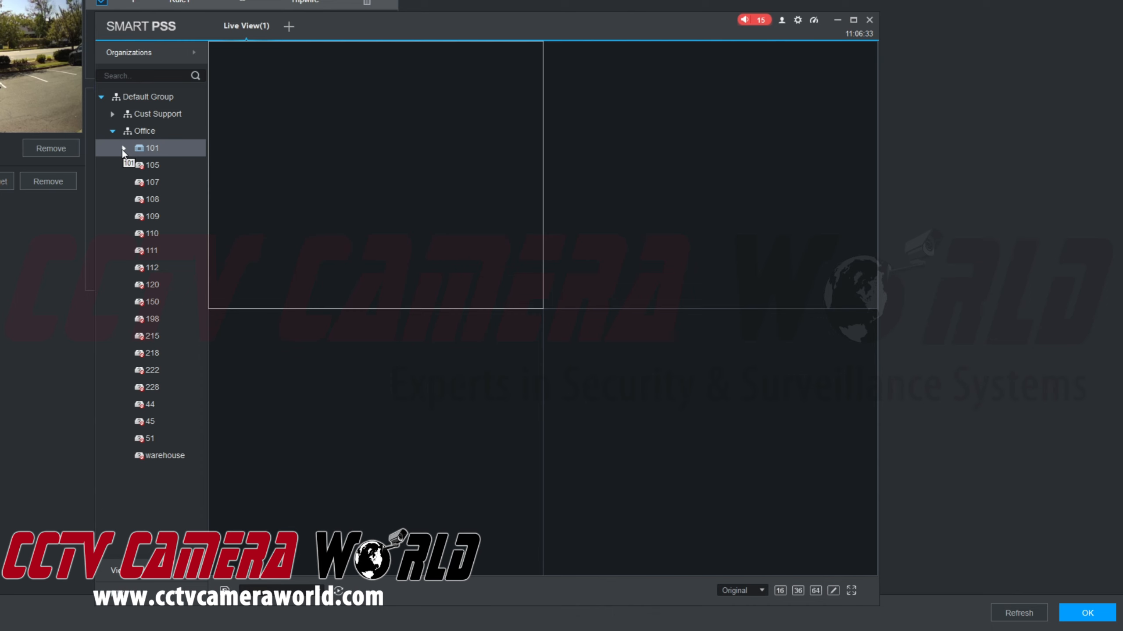
{"action": "left_click", "coordinate": [123, 148]}
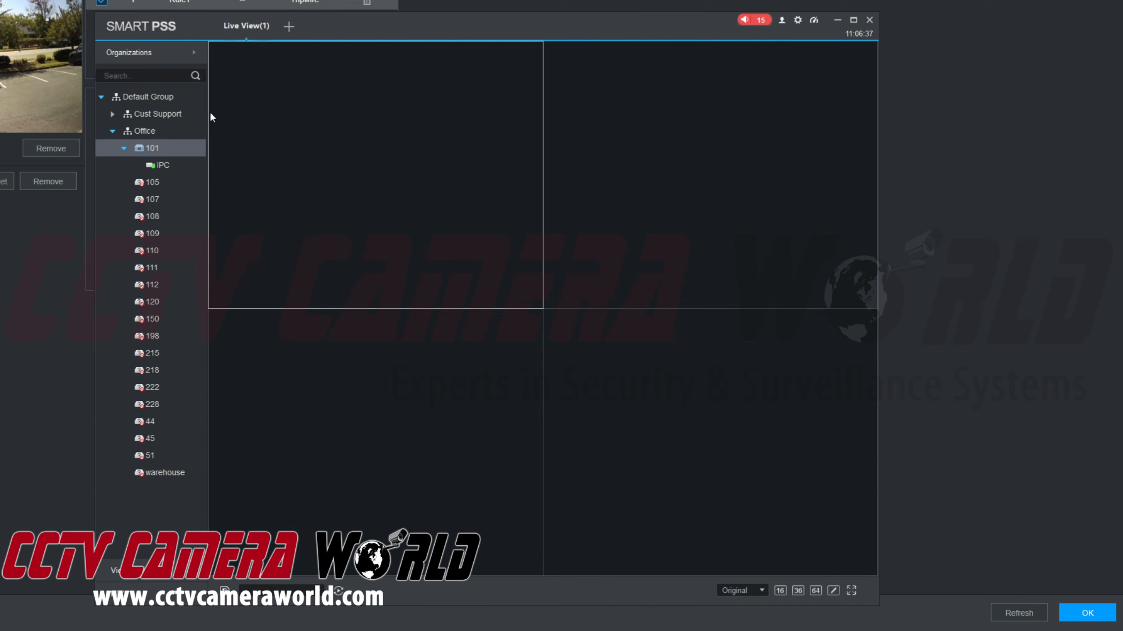
- Show the IPC camera's live feed, then close it and open a new main-menu tab
{"action": "left_click_drag", "start_coordinate": [163, 165], "coordinate": [372, 187]}
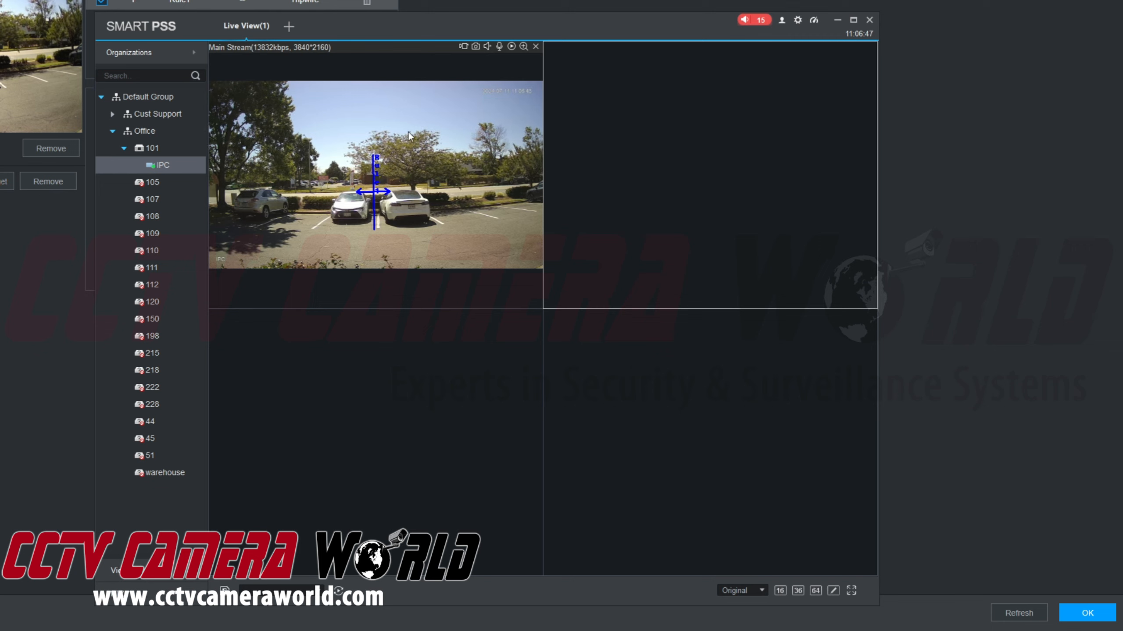
{"action": "left_click", "coordinate": [534, 49]}
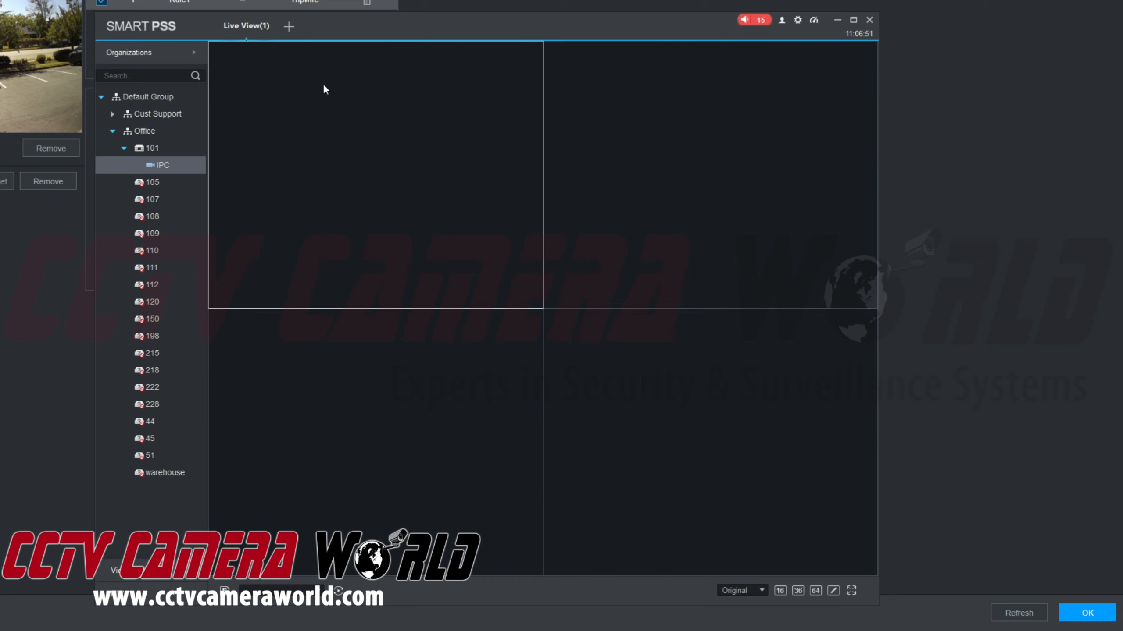
{"action": "left_click", "coordinate": [289, 27]}
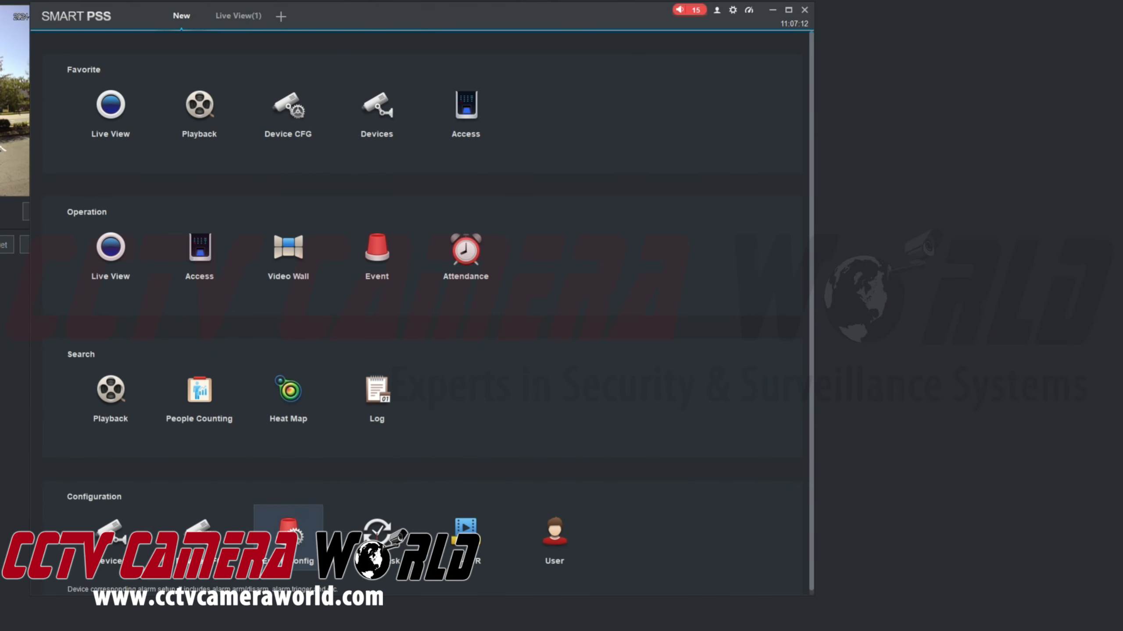
- Open Event Config and expand Office > device 101 to reveal its IPC channel
{"action": "left_click", "coordinate": [288, 537]}
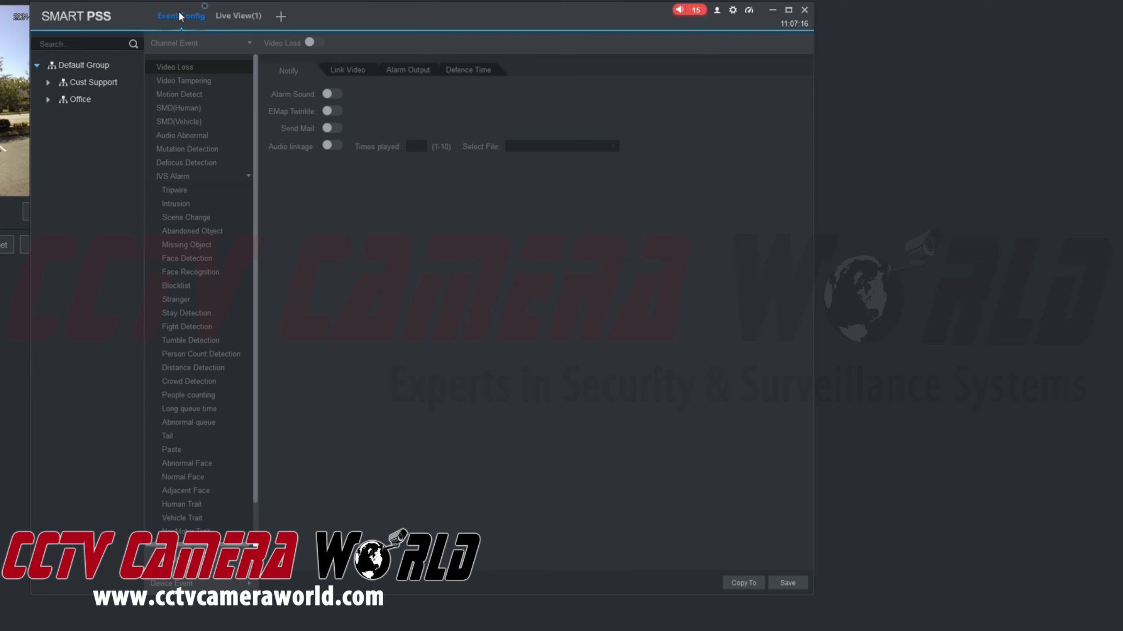
{"action": "left_click", "coordinate": [48, 100]}
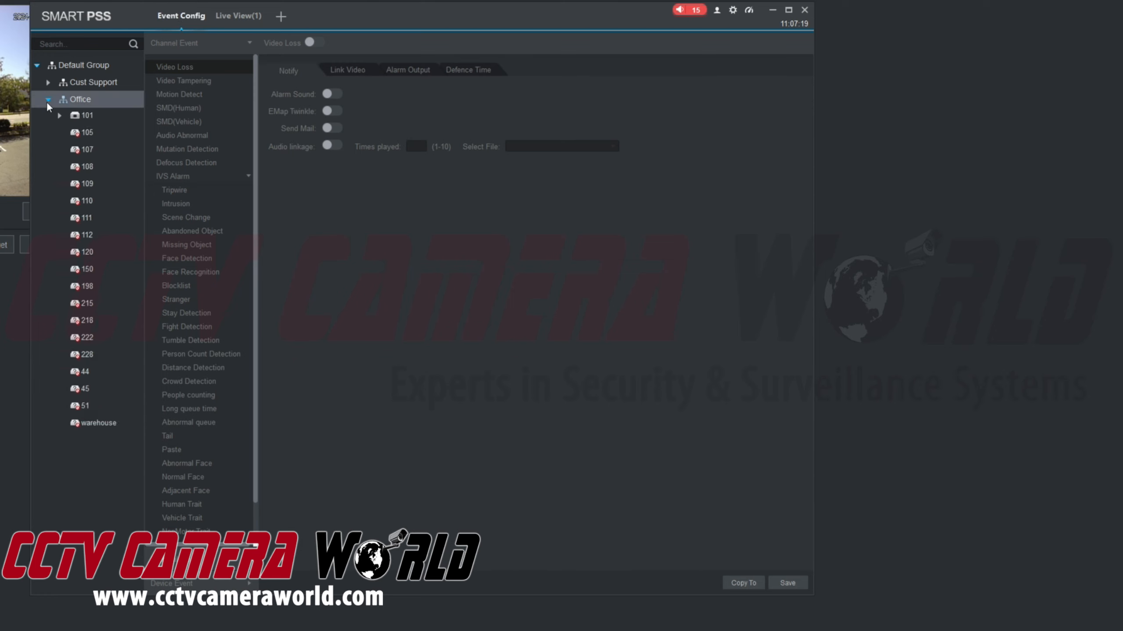
{"action": "double_click", "coordinate": [72, 118]}
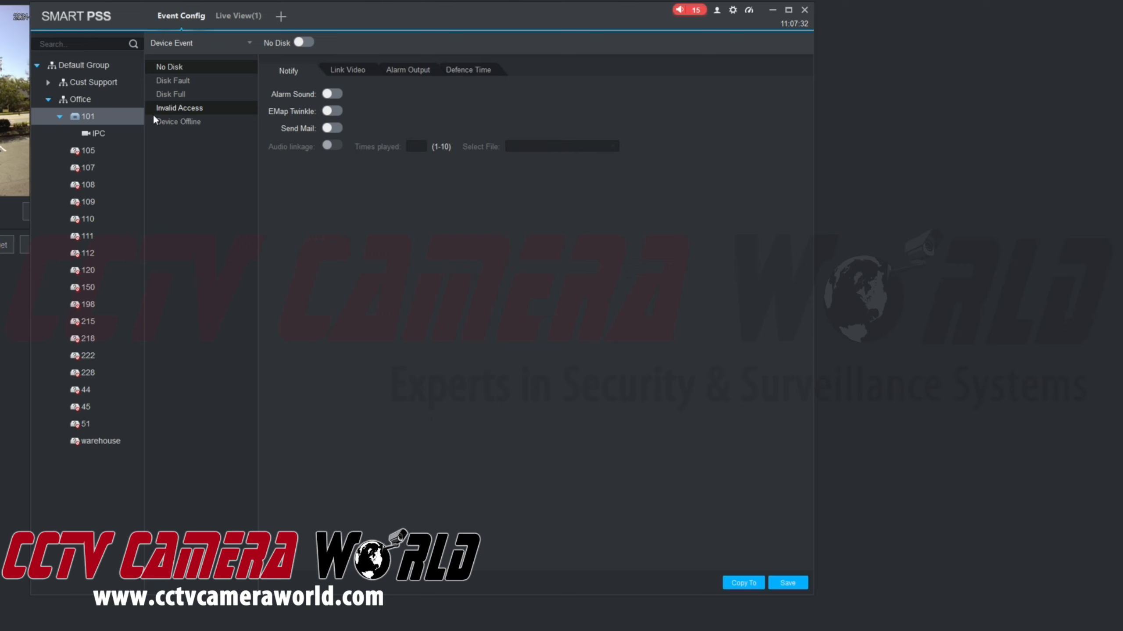
- For device 101's IPC, switch on the Tripwire alarm and its Alarm Sound
{"action": "left_click", "coordinate": [99, 137]}
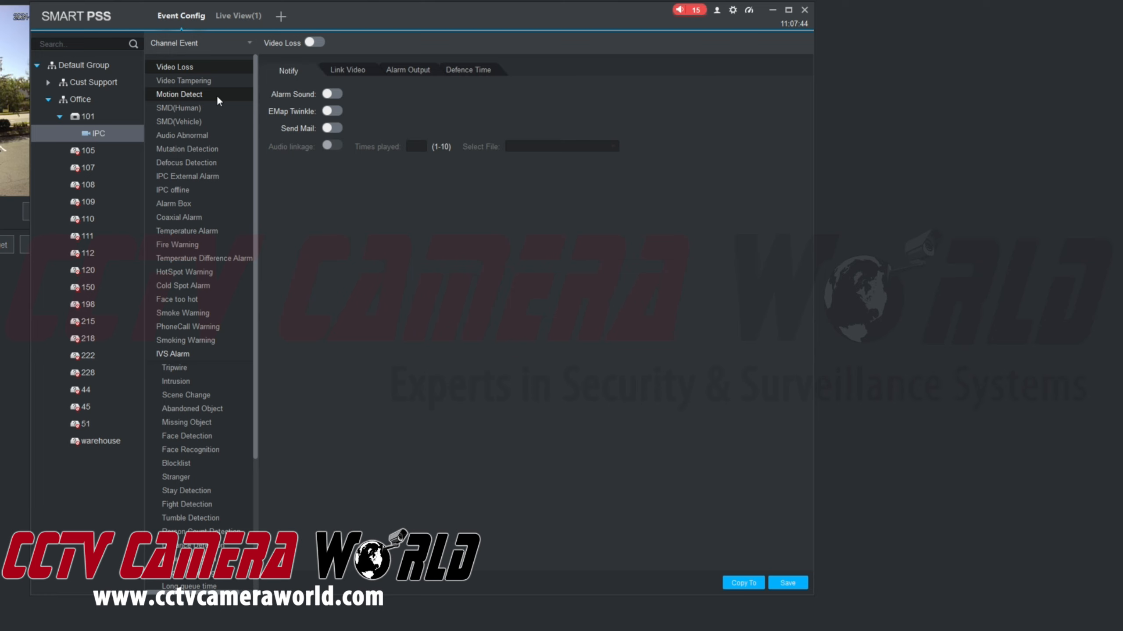
{"action": "left_click", "coordinate": [178, 368]}
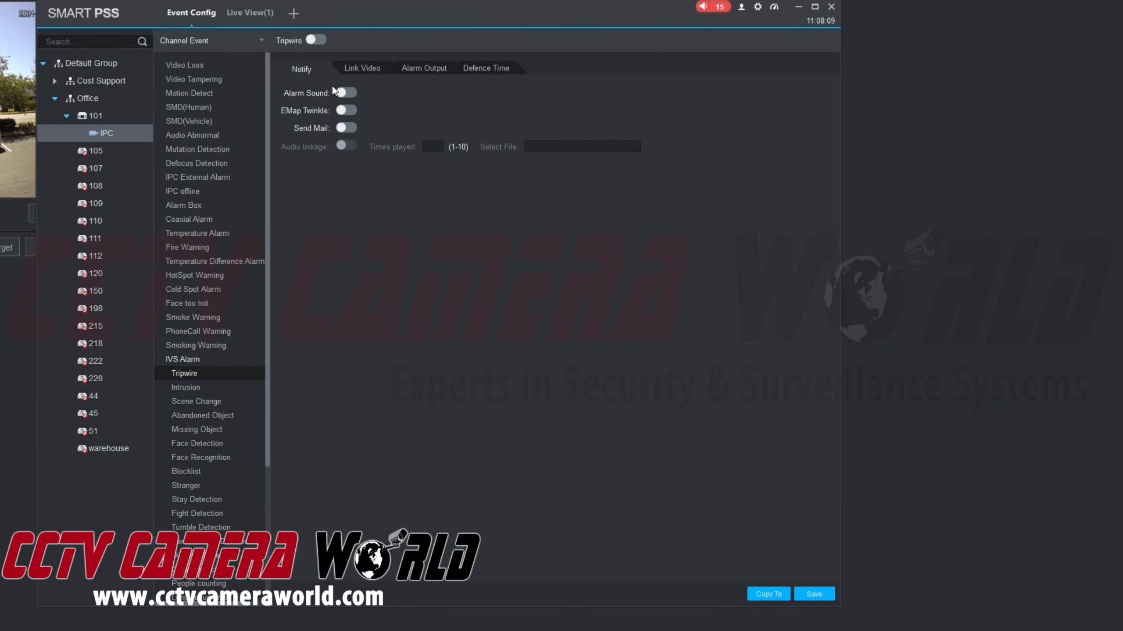
{"action": "left_click", "coordinate": [312, 42]}
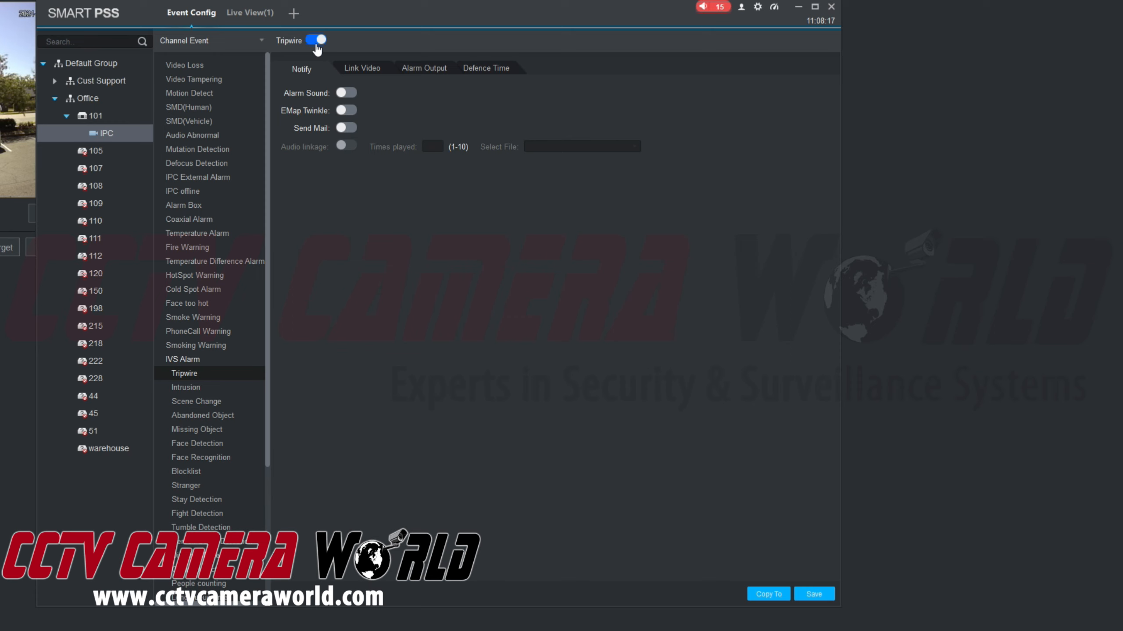
{"action": "left_click", "coordinate": [345, 94]}
- In System Config's Event settings, set Tripwire's sound to Downloads\audio file\tripwire.wav
{"action": "left_click", "coordinate": [759, 8]}
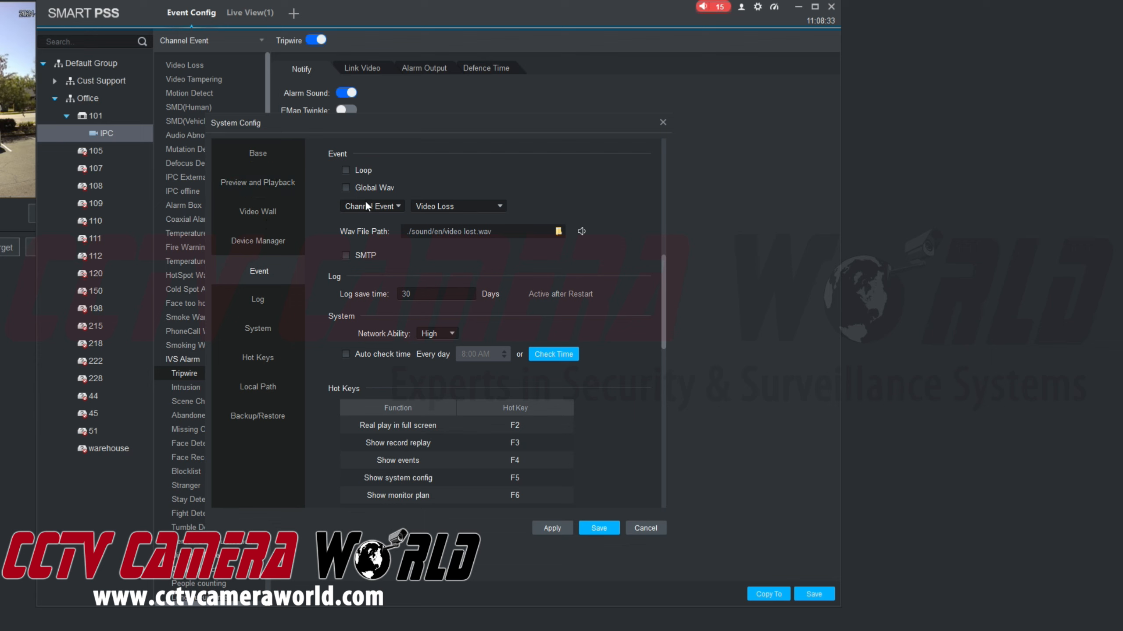
{"action": "left_click", "coordinate": [449, 208]}
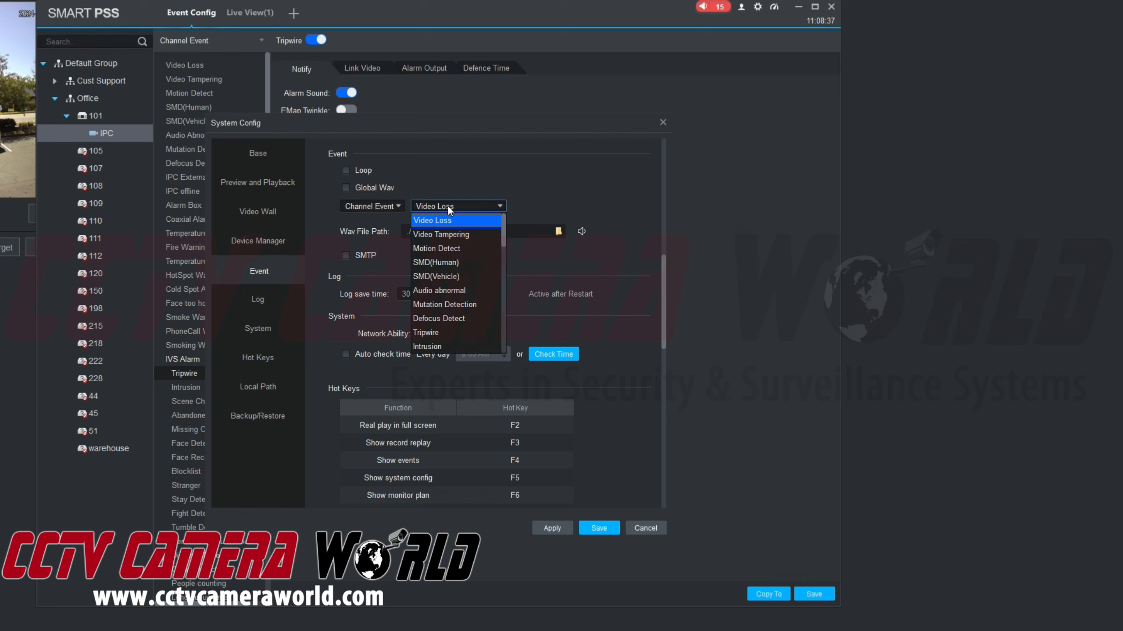
{"action": "left_click", "coordinate": [428, 332]}
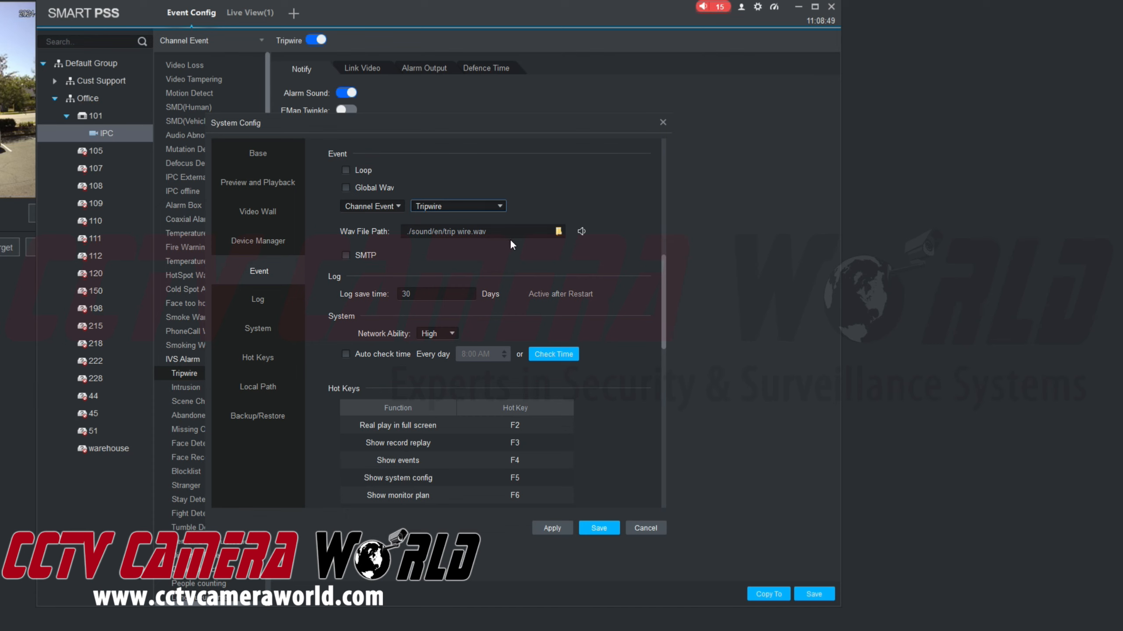
{"action": "left_click", "coordinate": [556, 233]}
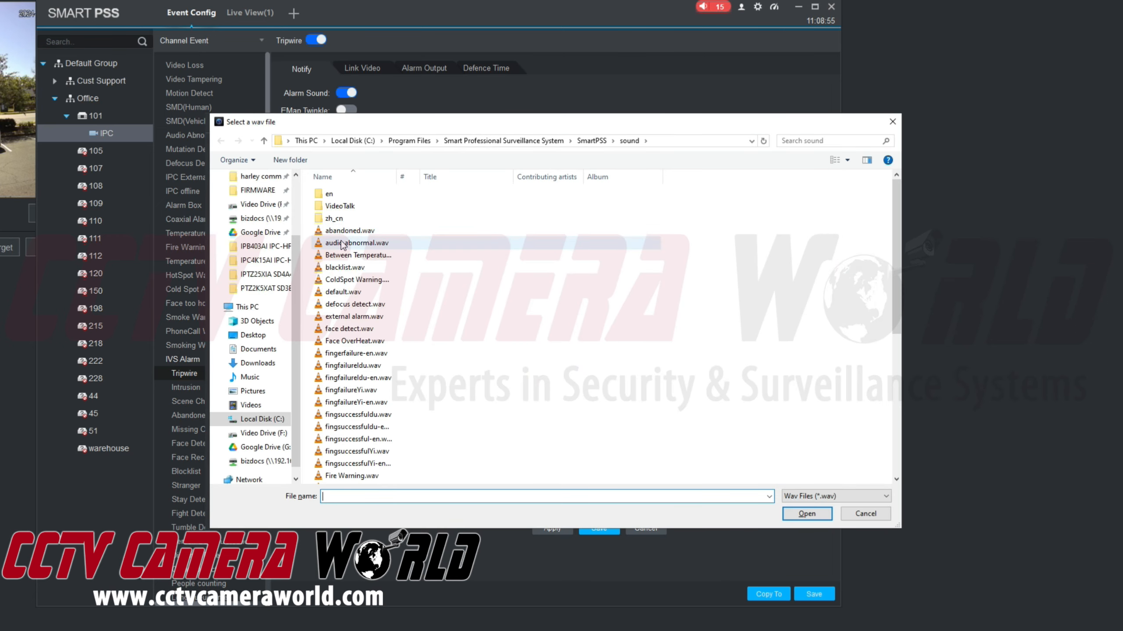
{"action": "left_click", "coordinate": [258, 367]}
{"action": "double_click", "coordinate": [393, 209]}
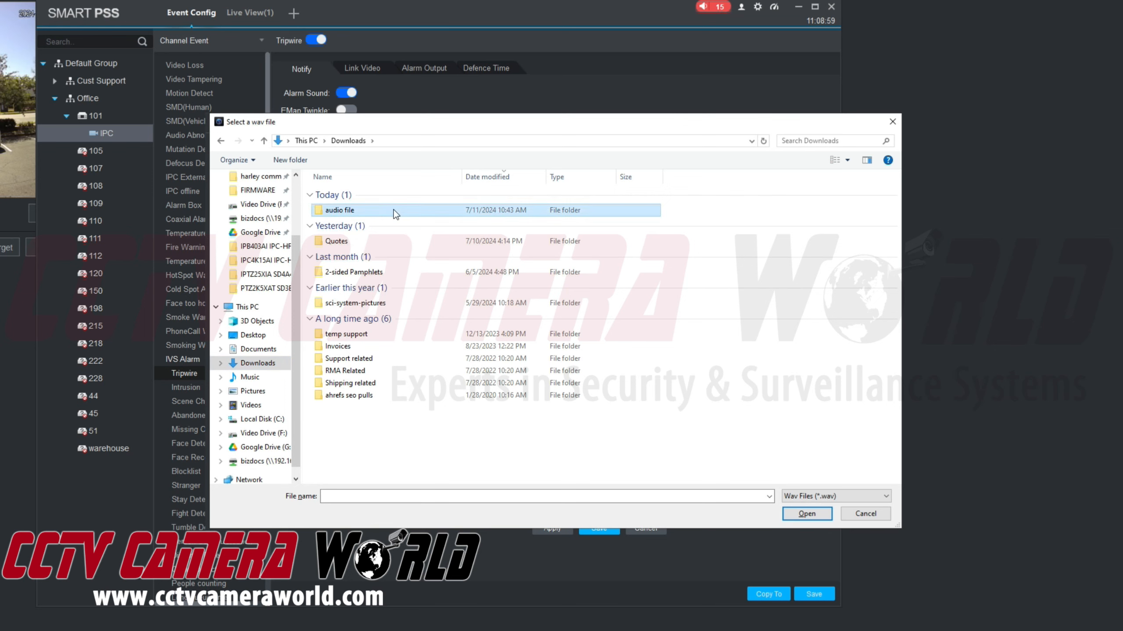
{"action": "left_click", "coordinate": [383, 194]}
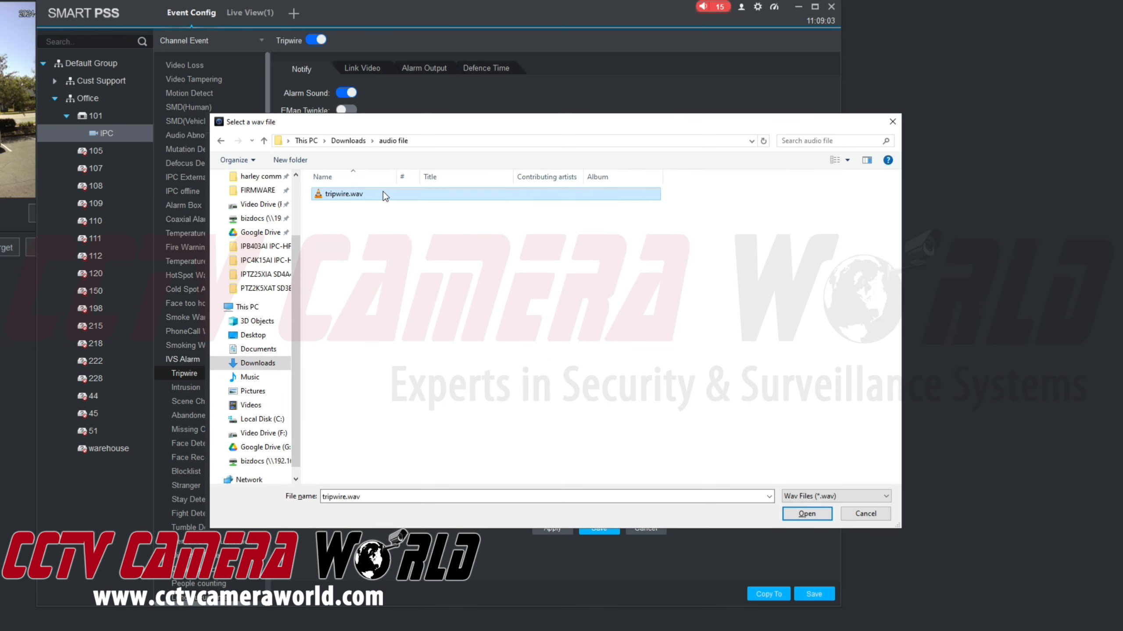
{"action": "double_click", "coordinate": [383, 193]}
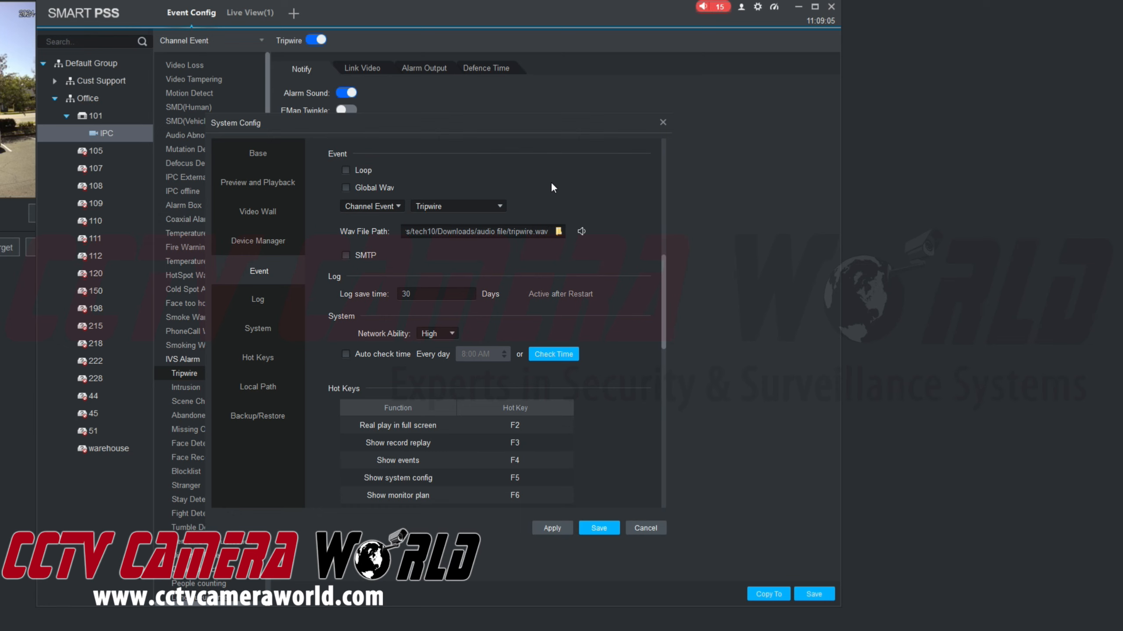
- Save the custom Tripwire sound and view the all-day Sunday–Saturday defence schedule
{"action": "left_click", "coordinate": [609, 530]}
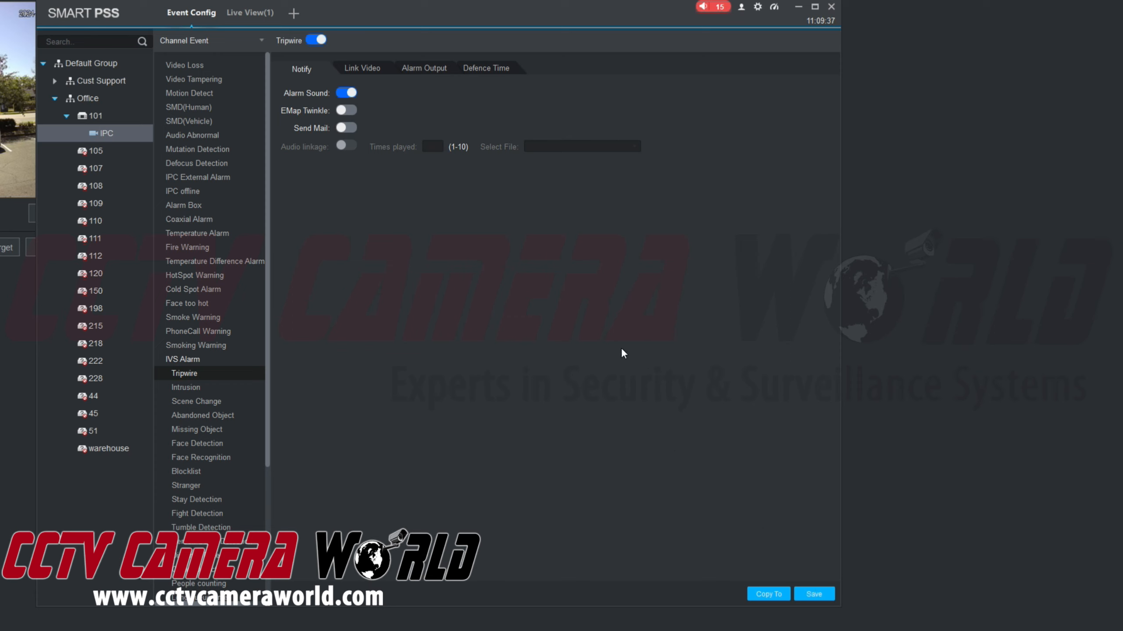
{"action": "left_click", "coordinate": [496, 72]}
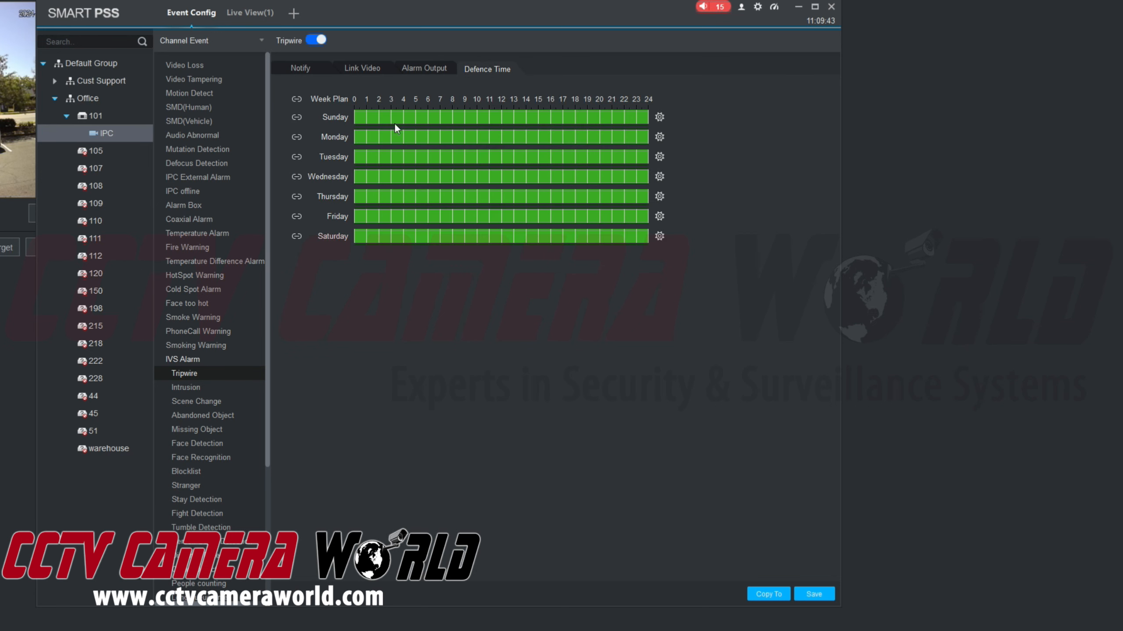
- Link the Office > 101: IPC channel to video window 1, shown in a single-window layout
{"action": "left_click", "coordinate": [352, 66]}
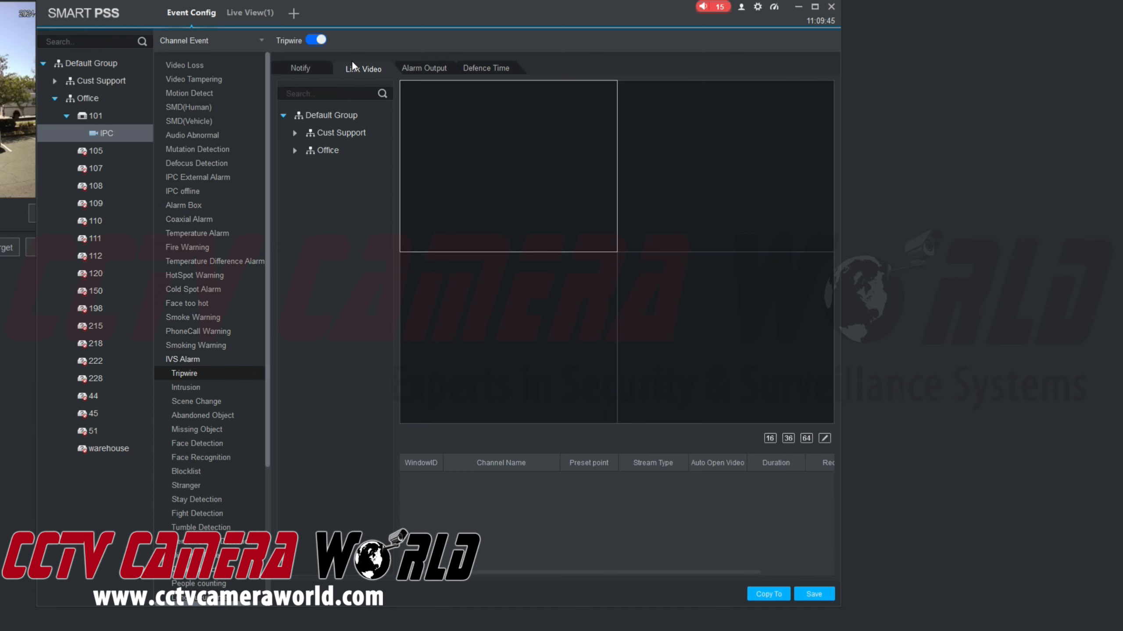
{"action": "left_click", "coordinate": [295, 148]}
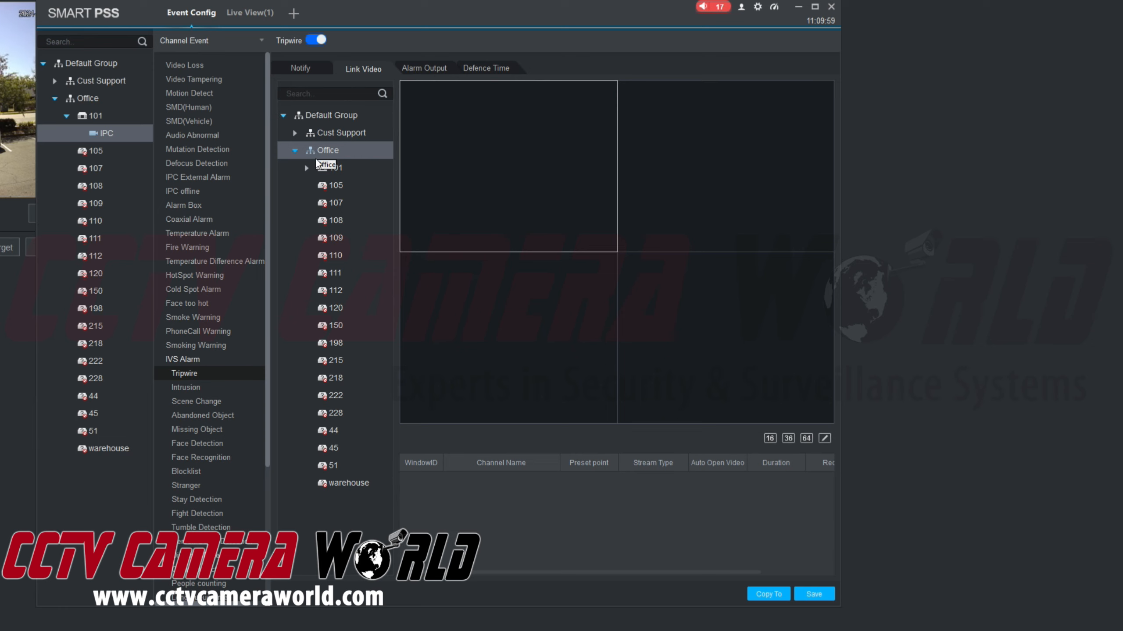
{"action": "left_click", "coordinate": [307, 168]}
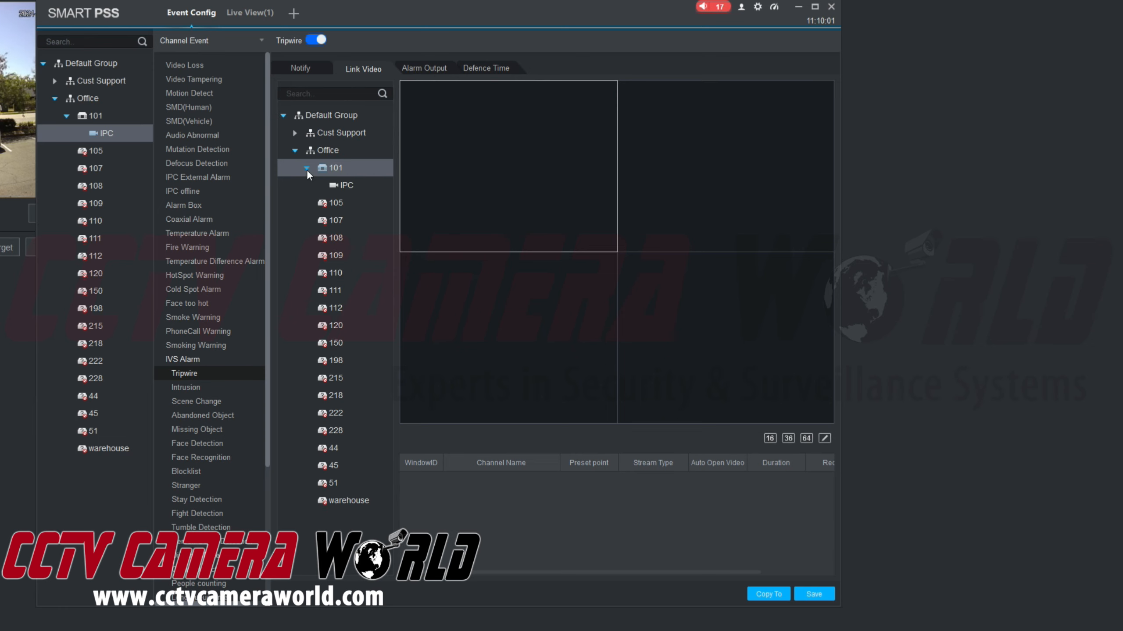
{"action": "left_click", "coordinate": [331, 186]}
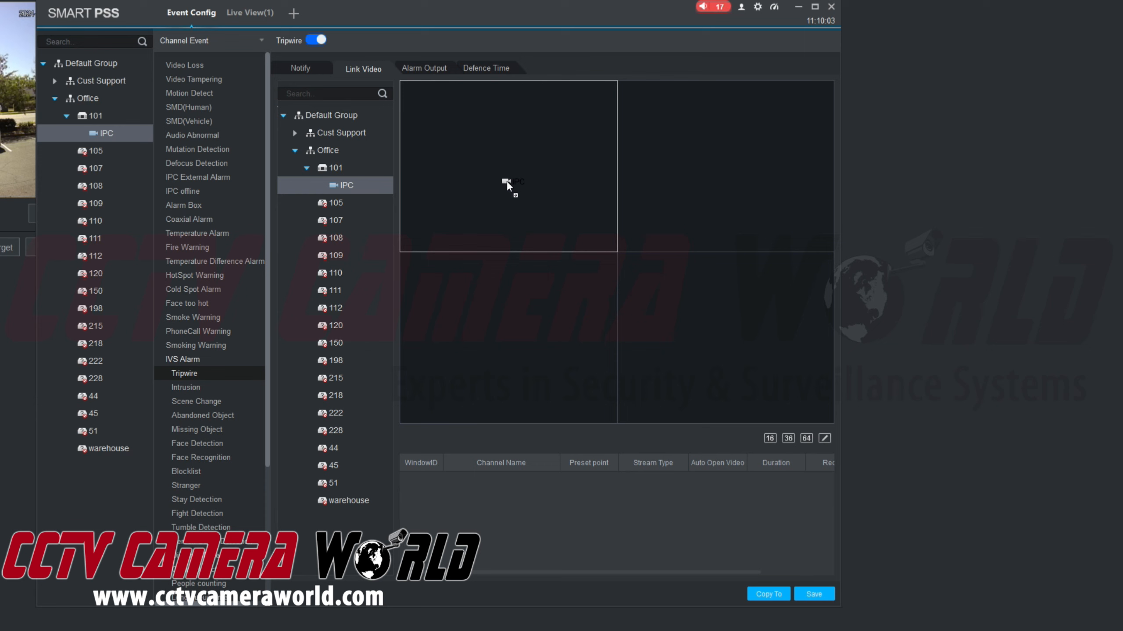
{"action": "left_click_drag", "start_coordinate": [507, 182], "coordinate": [508, 182]}
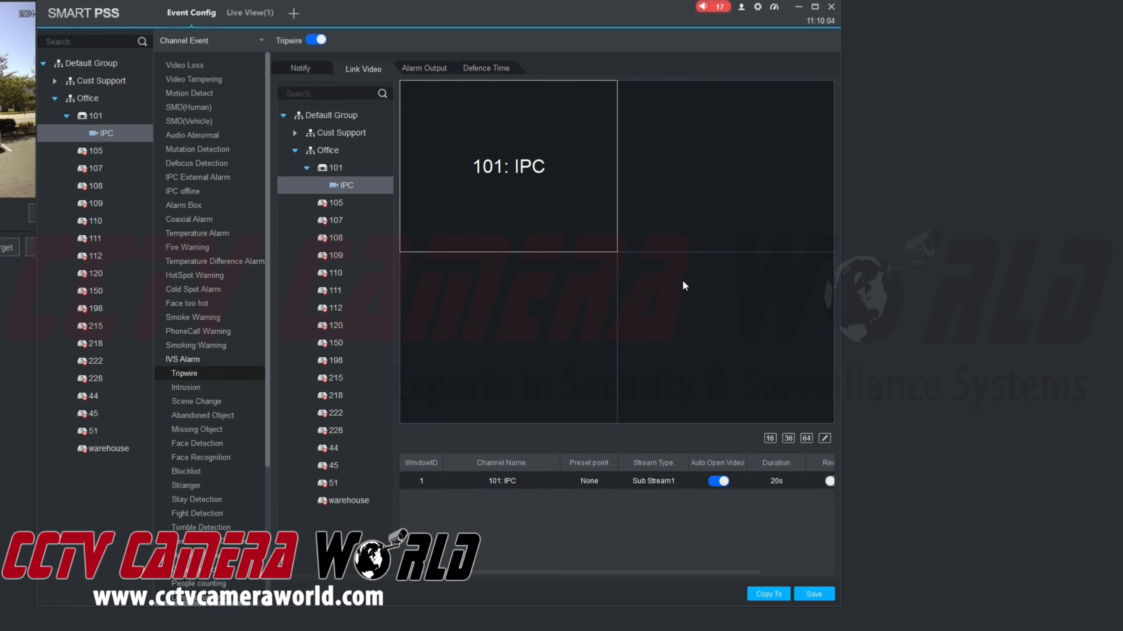
{"action": "left_click", "coordinate": [824, 439]}
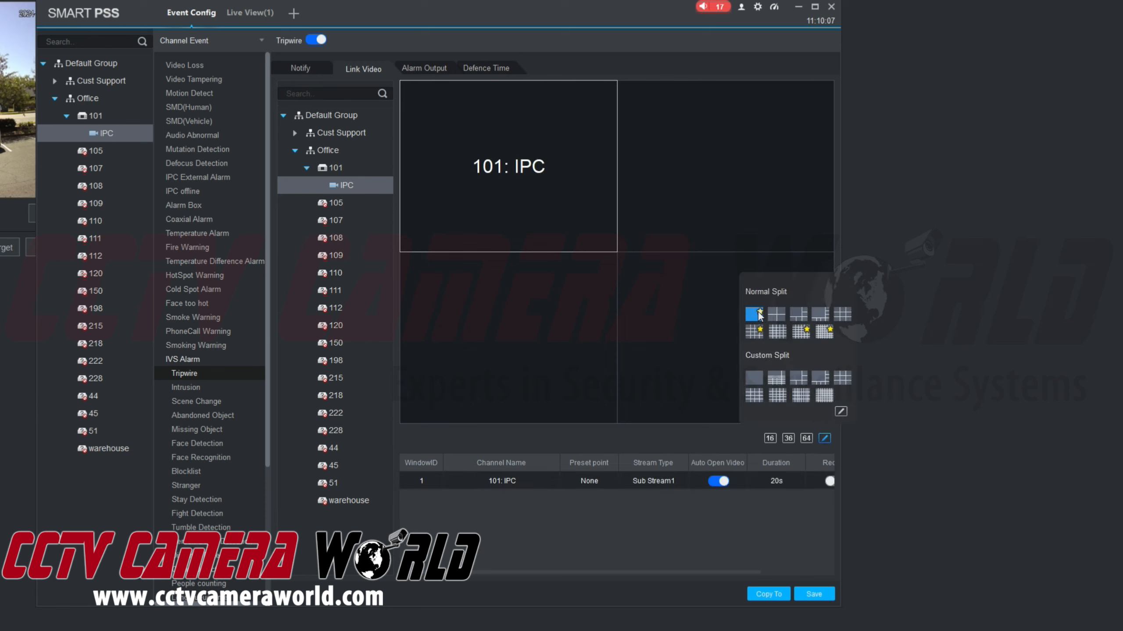
{"action": "left_click", "coordinate": [756, 315]}
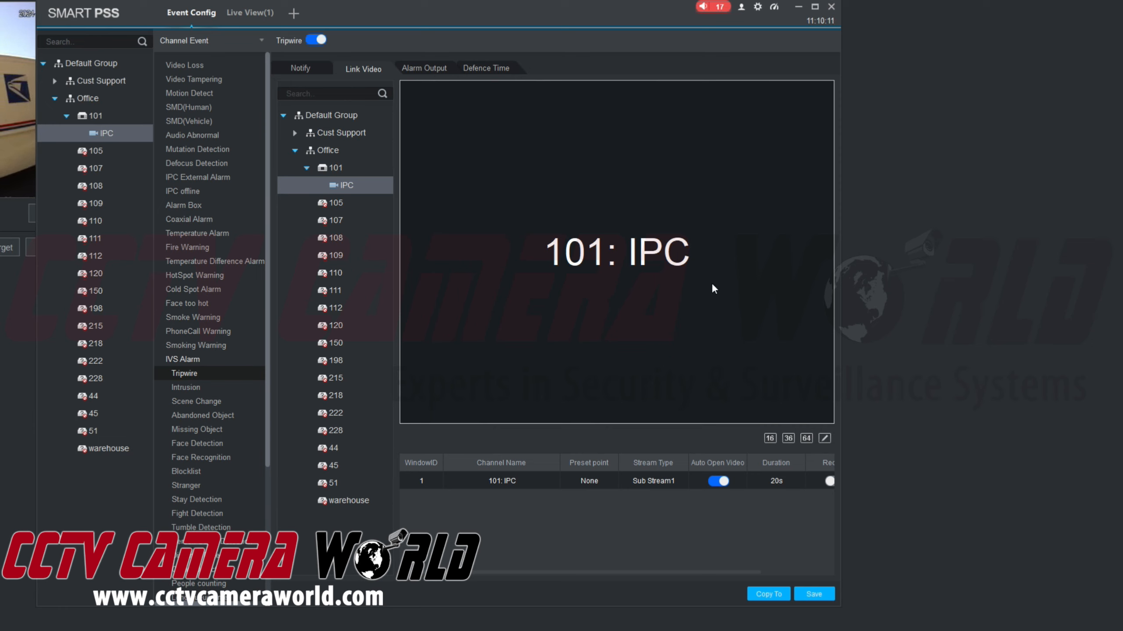
- Save the link video settings and switch the linked 101: IPC video to Main Stream
{"action": "left_click", "coordinate": [822, 594]}
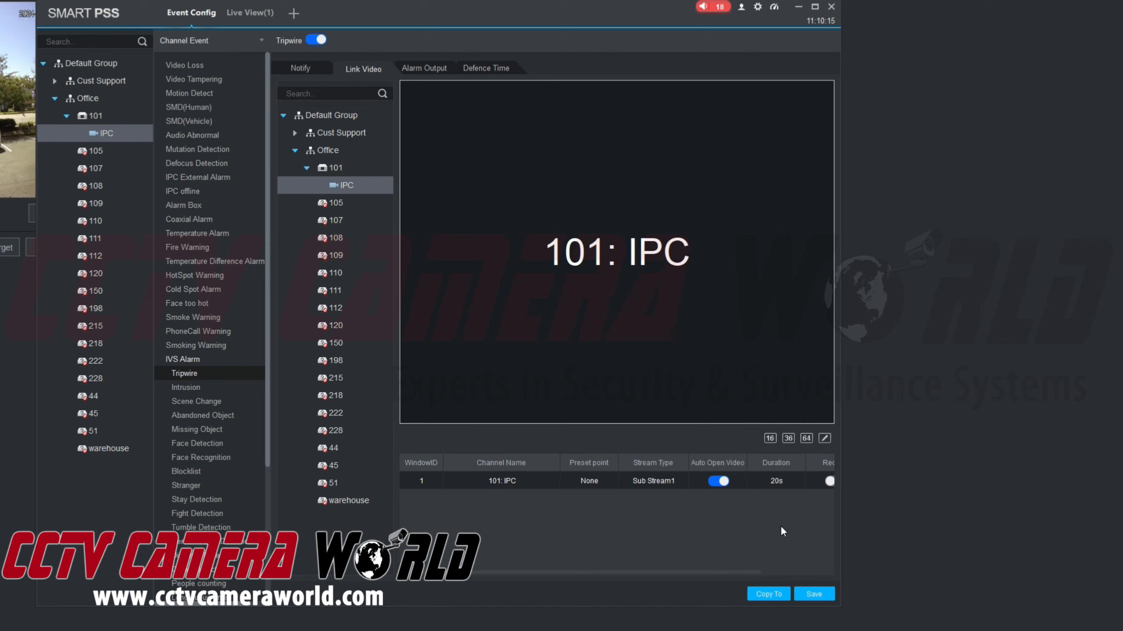
{"action": "left_click", "coordinate": [673, 483]}
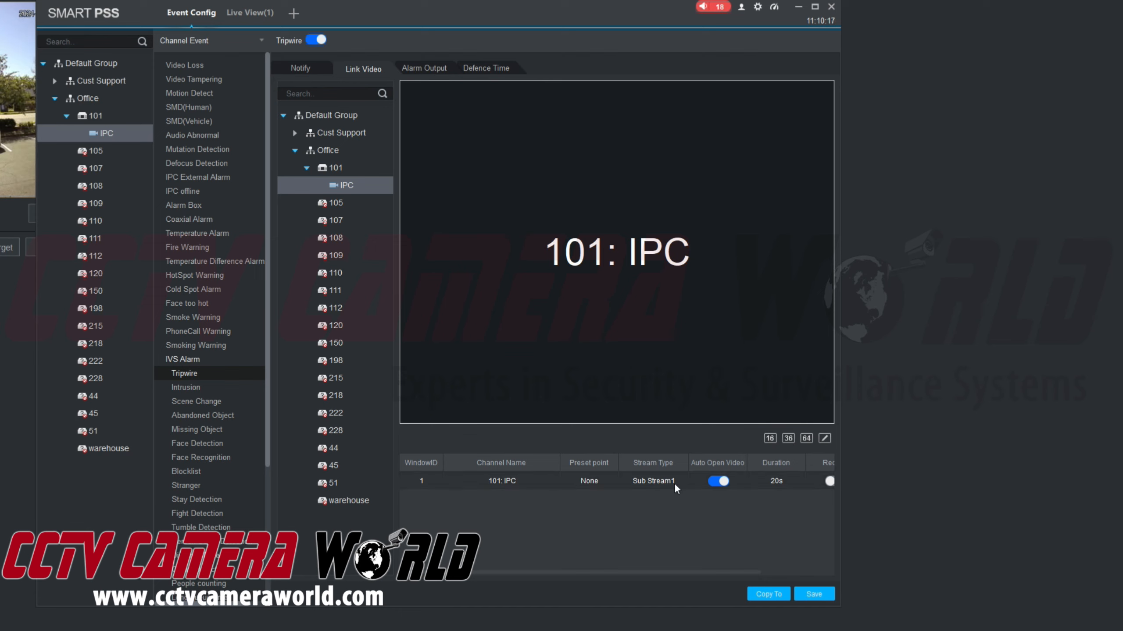
{"action": "left_click", "coordinate": [670, 482]}
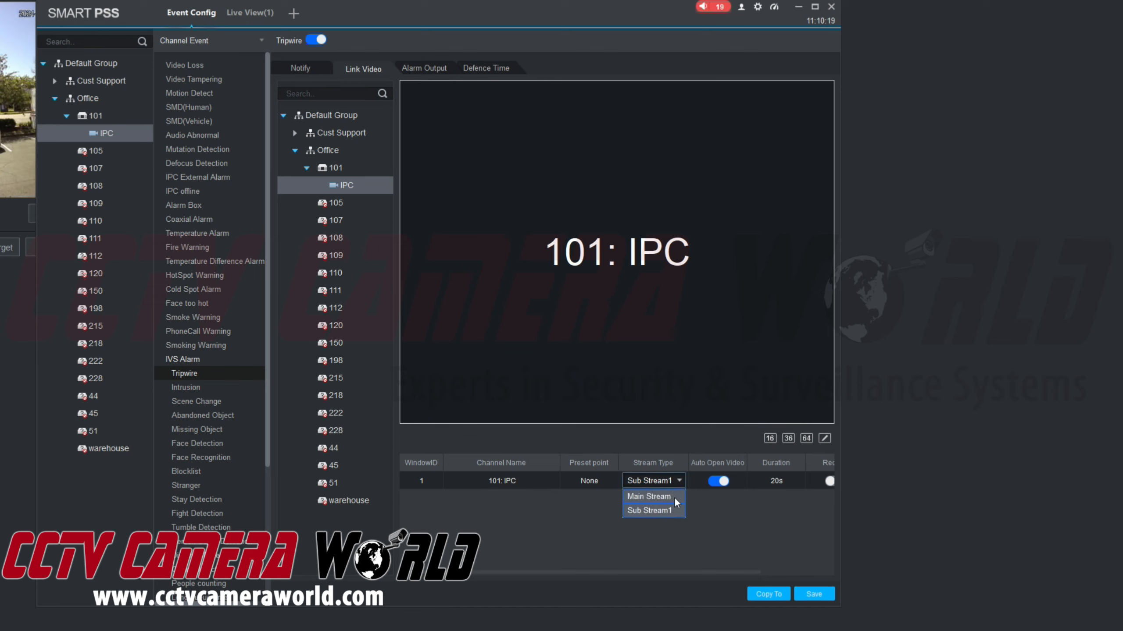
{"action": "left_click", "coordinate": [674, 496]}
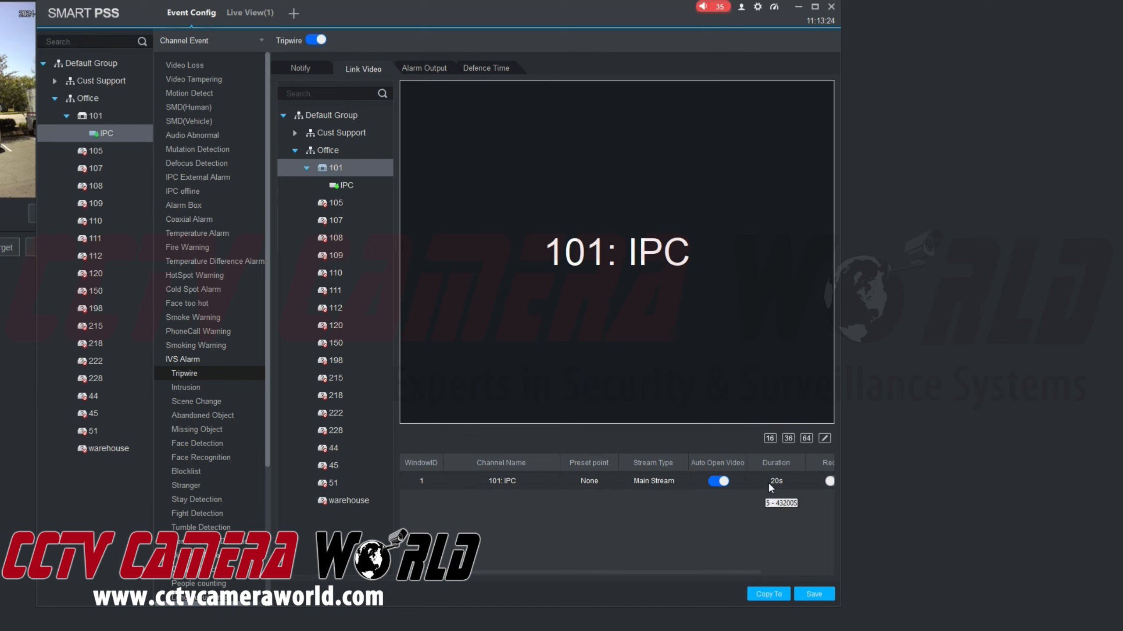
- Delete the 101: IPC entry from the Tripwire link video list
{"action": "left_click_drag", "start_coordinate": [721, 574], "coordinate": [777, 496]}
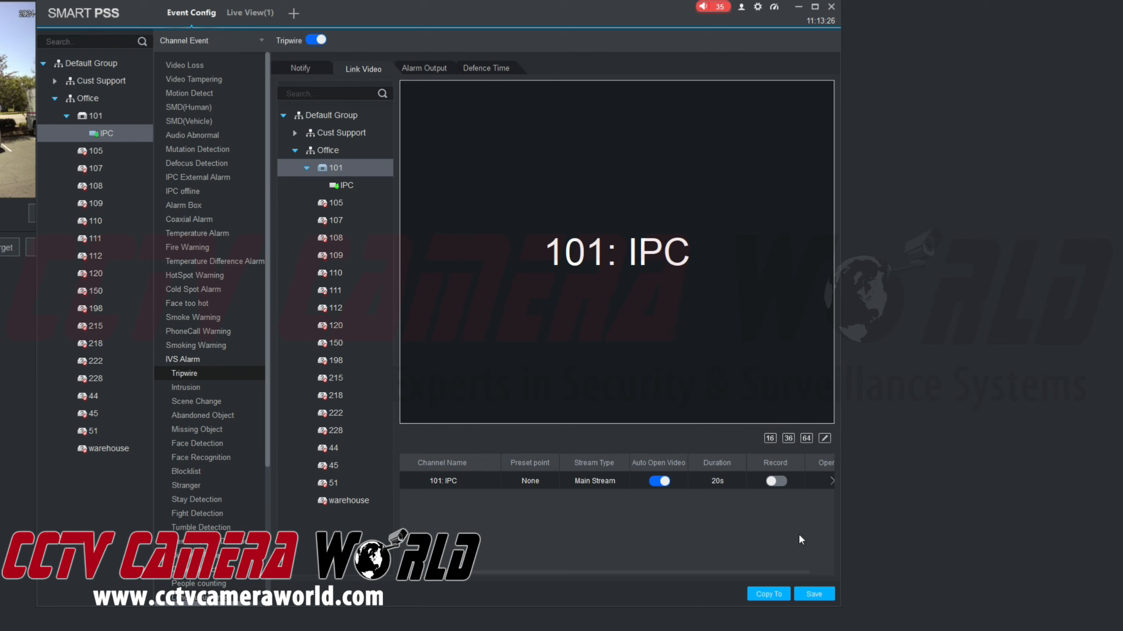
{"action": "left_click_drag", "start_coordinate": [781, 572], "coordinate": [807, 468]}
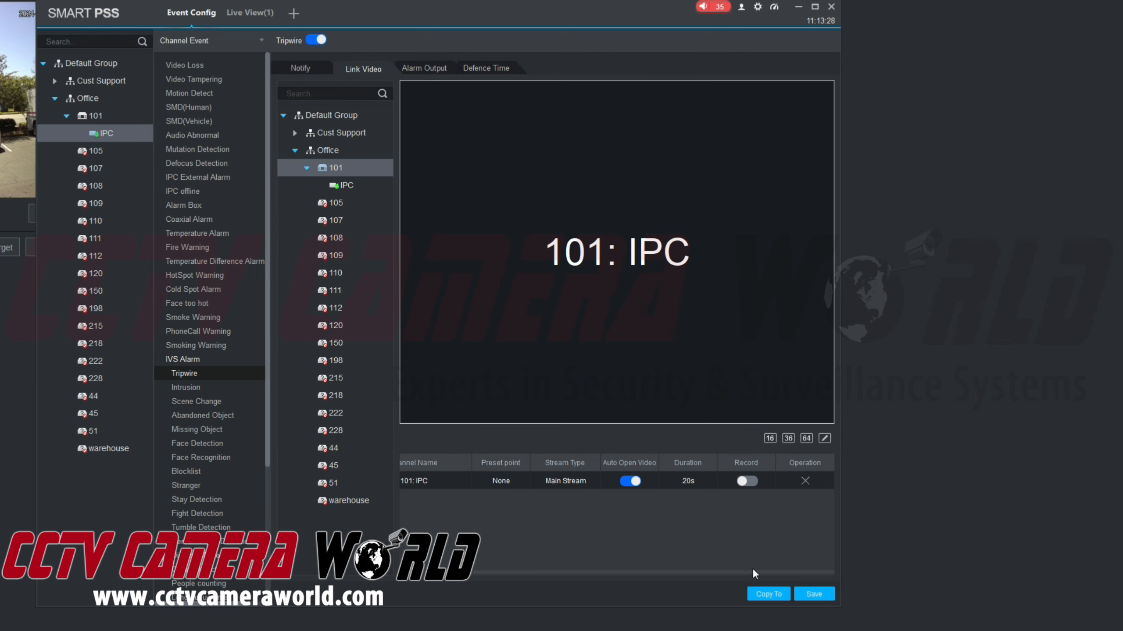
{"action": "left_click", "coordinate": [805, 481]}
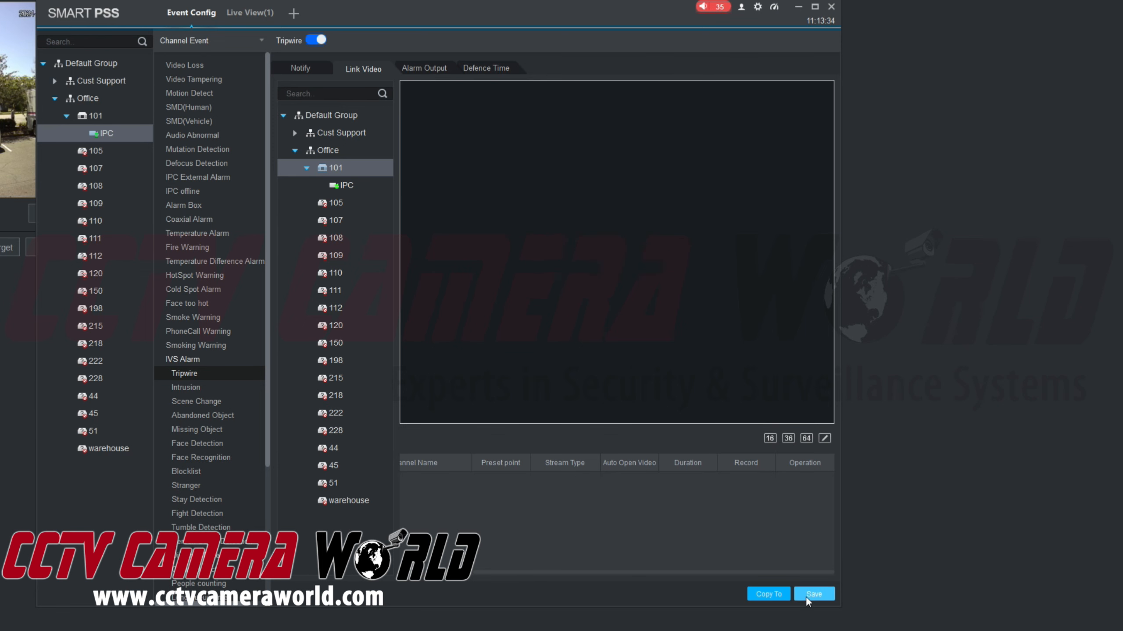